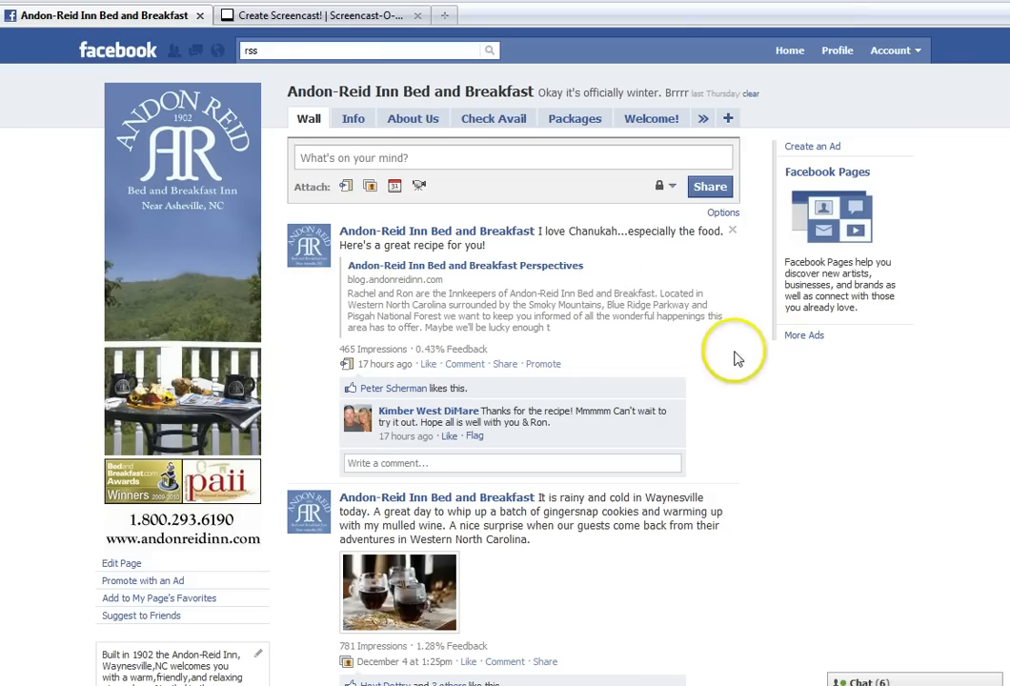
Go to the Andon-Reid Inn Bed and Breakfast page from the account's list of managed pages
{"action": "left_click", "coordinate": [306, 51]}
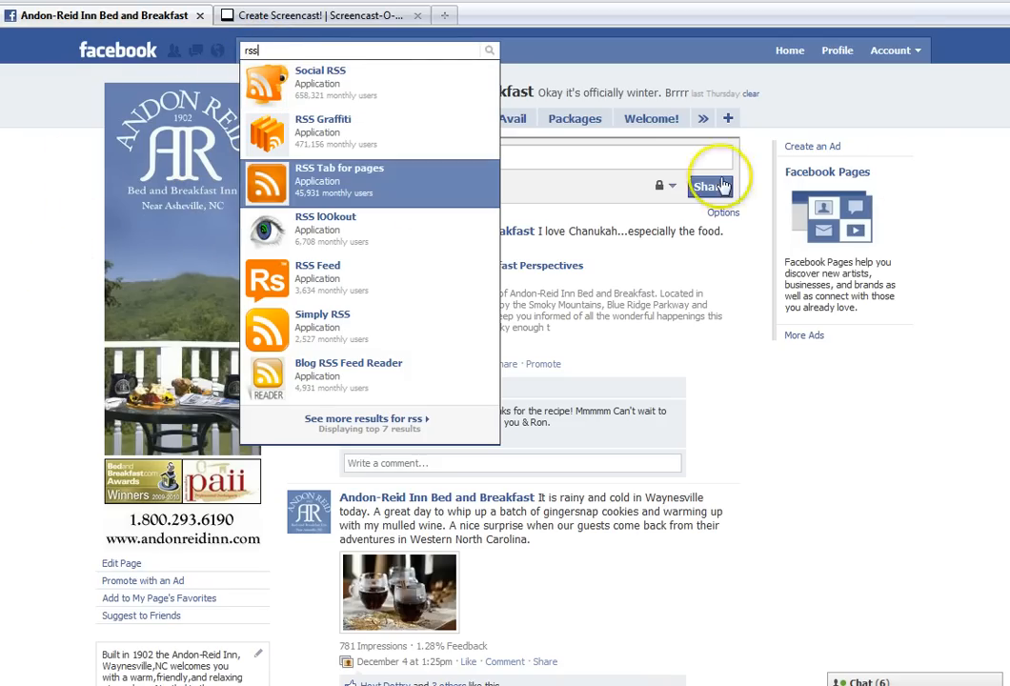
{"action": "left_click", "coordinate": [901, 60]}
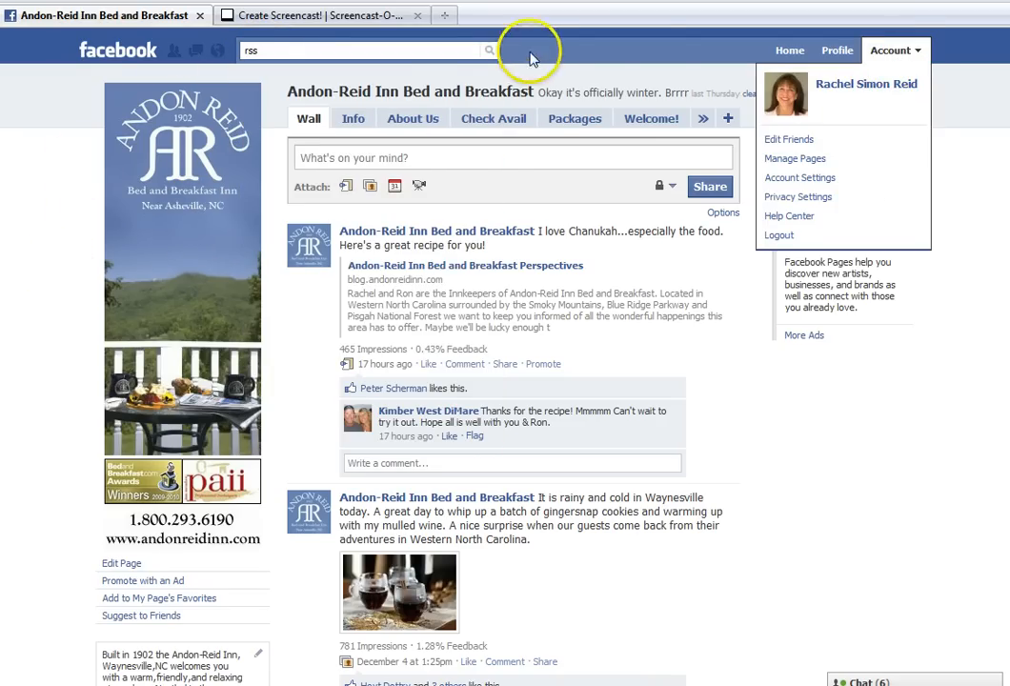
{"action": "left_click", "coordinate": [101, 50]}
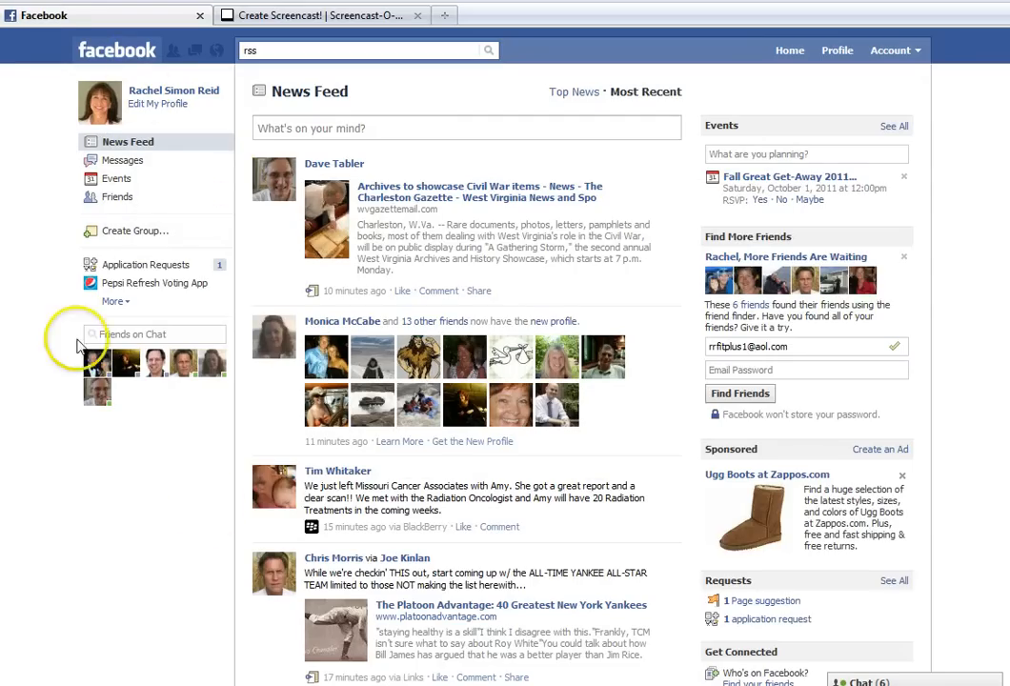
{"action": "left_click", "coordinate": [892, 52]}
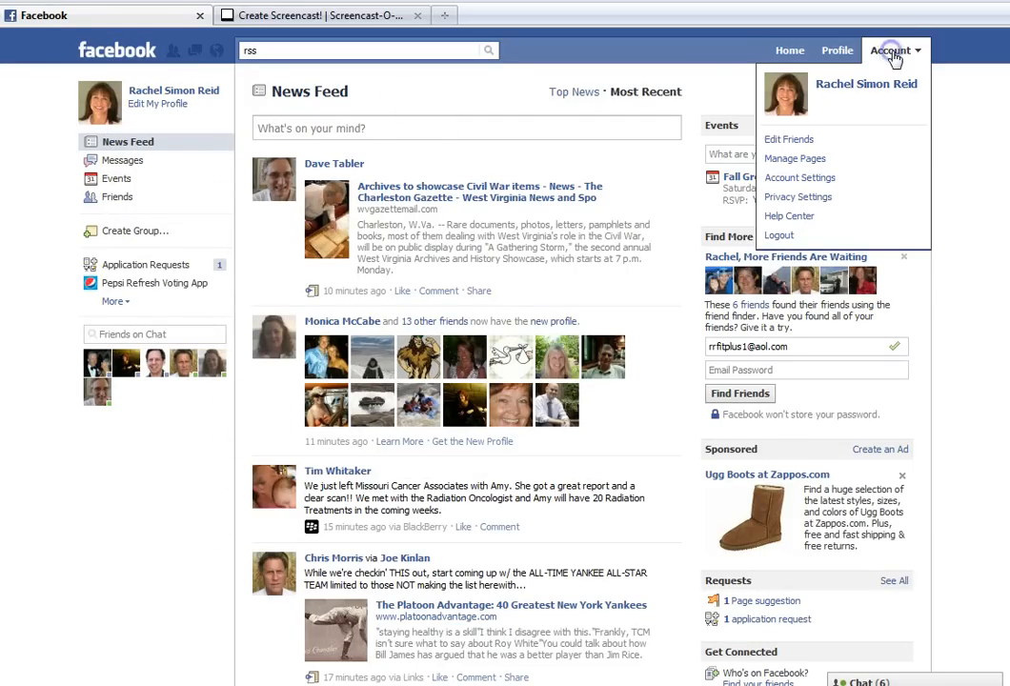
{"action": "left_click", "coordinate": [863, 158]}
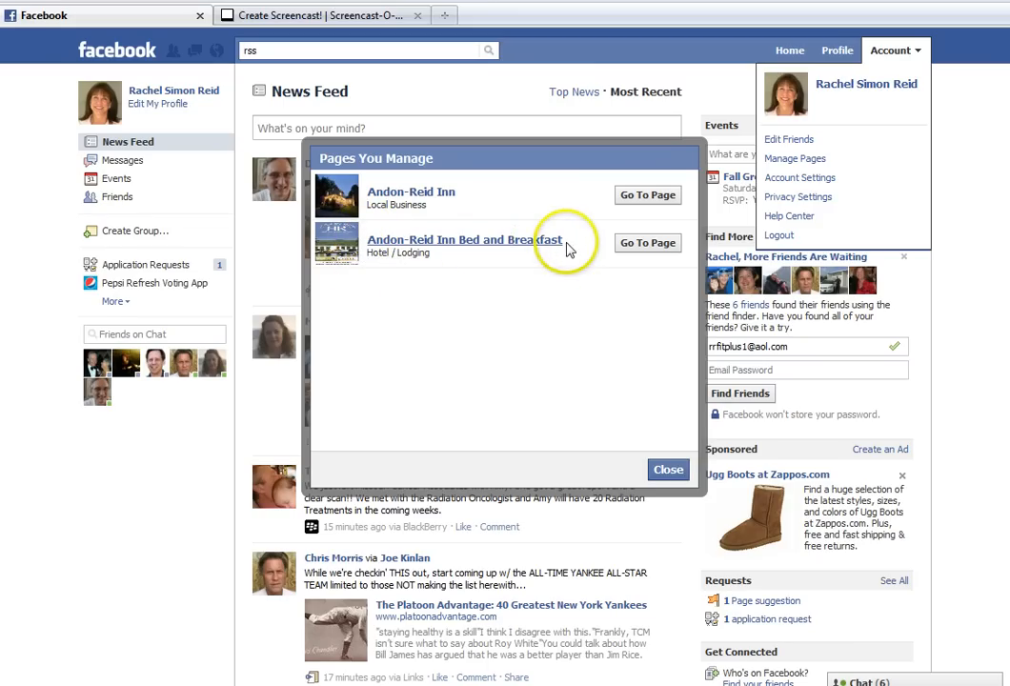
{"action": "left_click", "coordinate": [652, 245]}
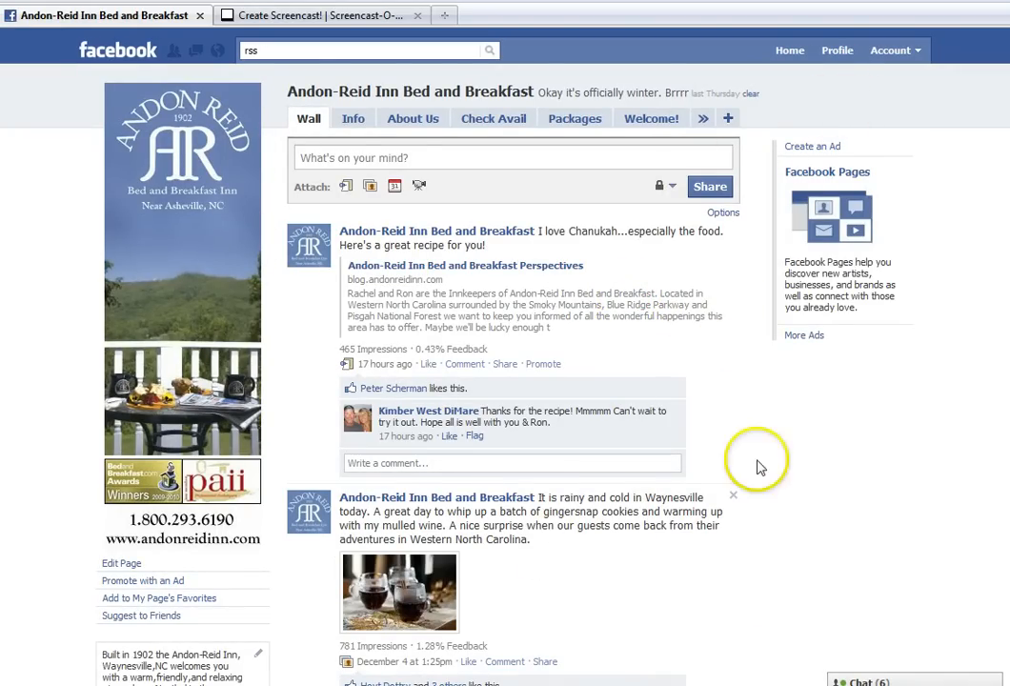
Find the RSS Graffiti application by searching for rss and add it to the Andon-Reid Inn Bed and Breakfast page
{"action": "left_click", "coordinate": [277, 49]}
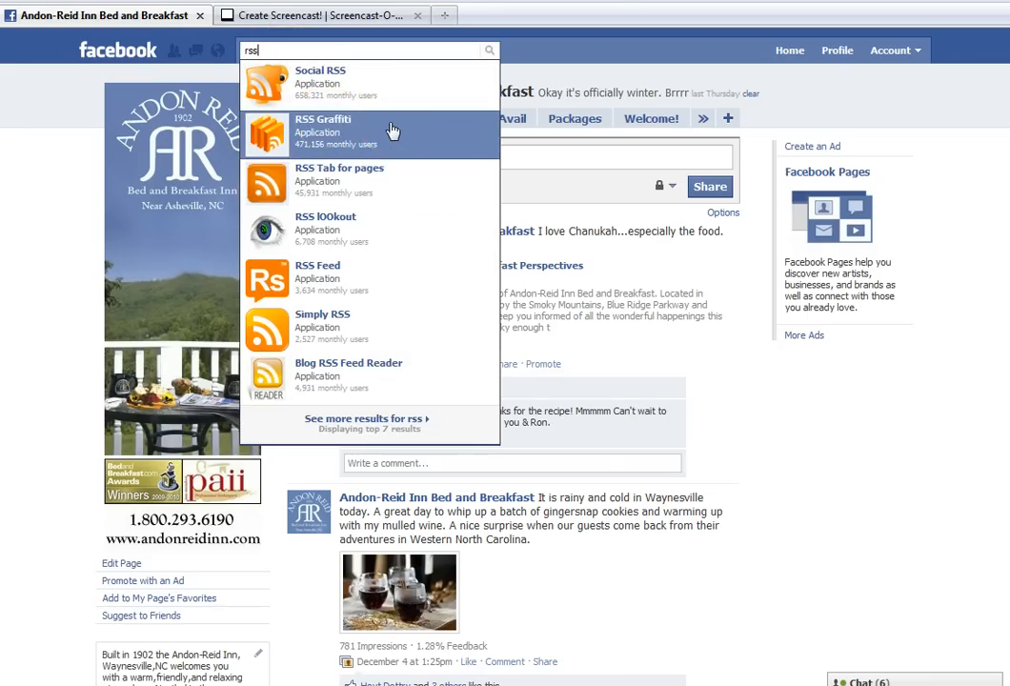
{"action": "left_click", "coordinate": [333, 139]}
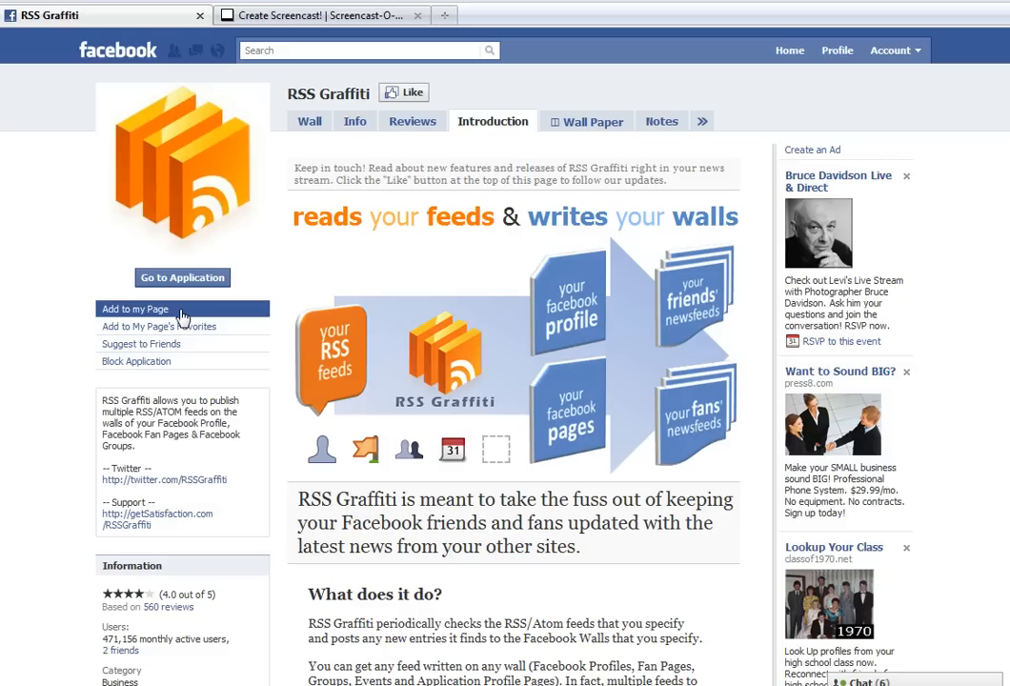
{"action": "left_click", "coordinate": [181, 314]}
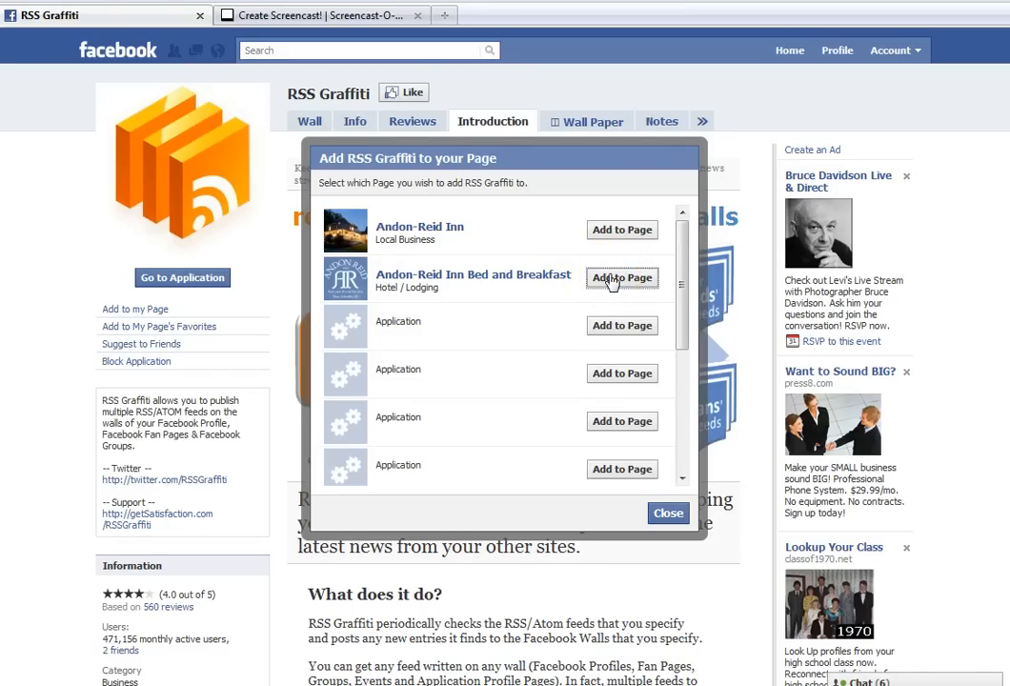
{"action": "left_click", "coordinate": [610, 278]}
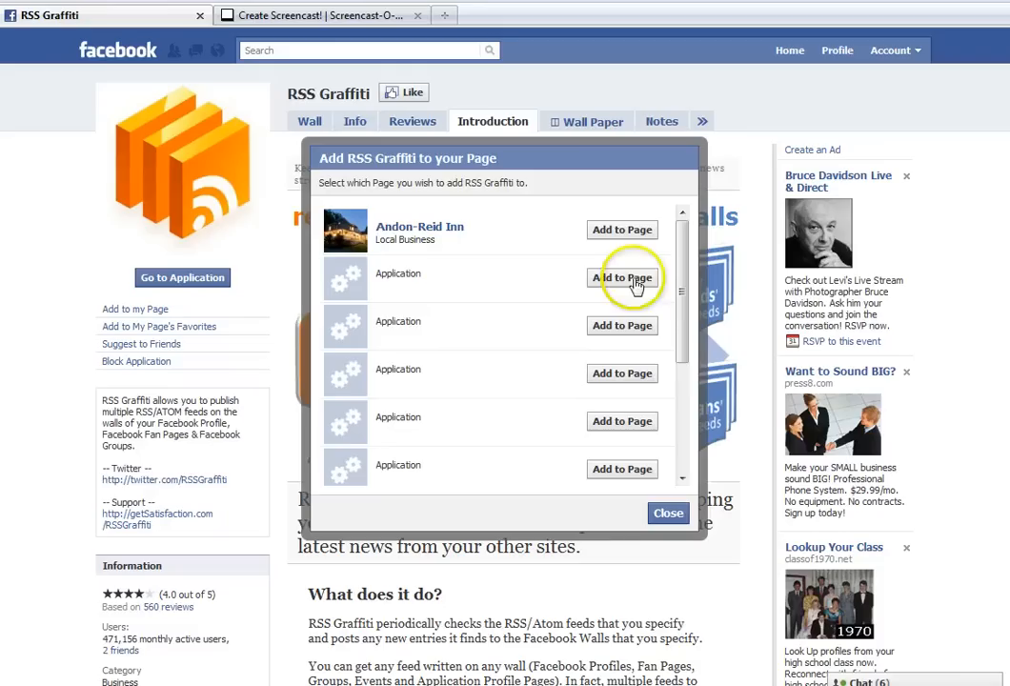
{"action": "left_click", "coordinate": [670, 515]}
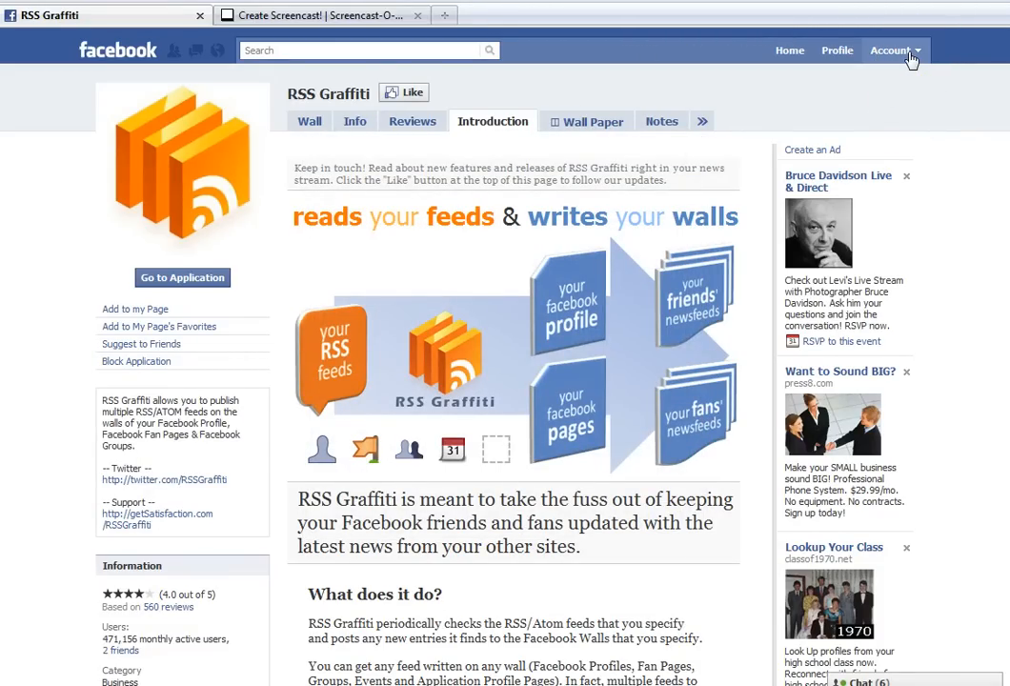
Return to the managed Andon-Reid Inn Bed and Breakfast page and open its editing area at the added applications
{"action": "left_click", "coordinate": [910, 53]}
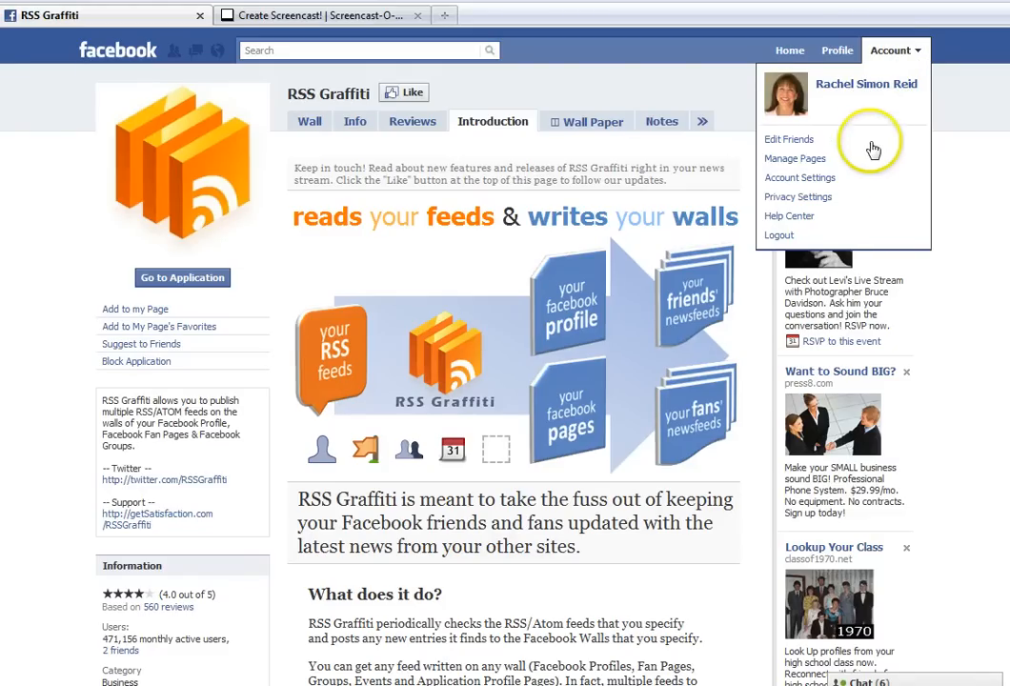
{"action": "left_click", "coordinate": [866, 162]}
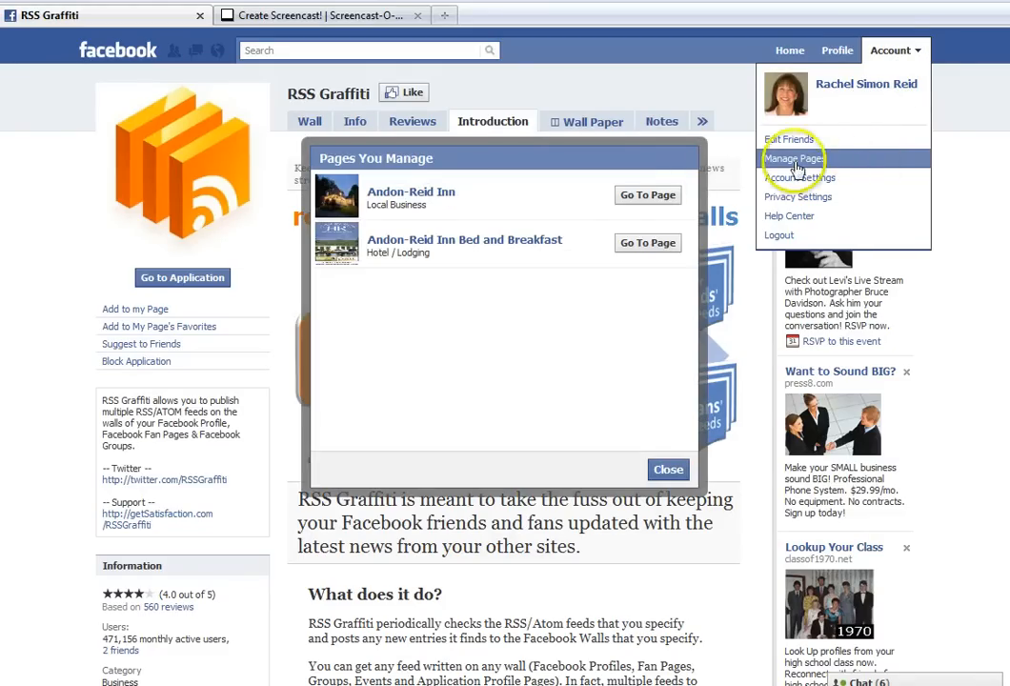
{"action": "left_click", "coordinate": [648, 244]}
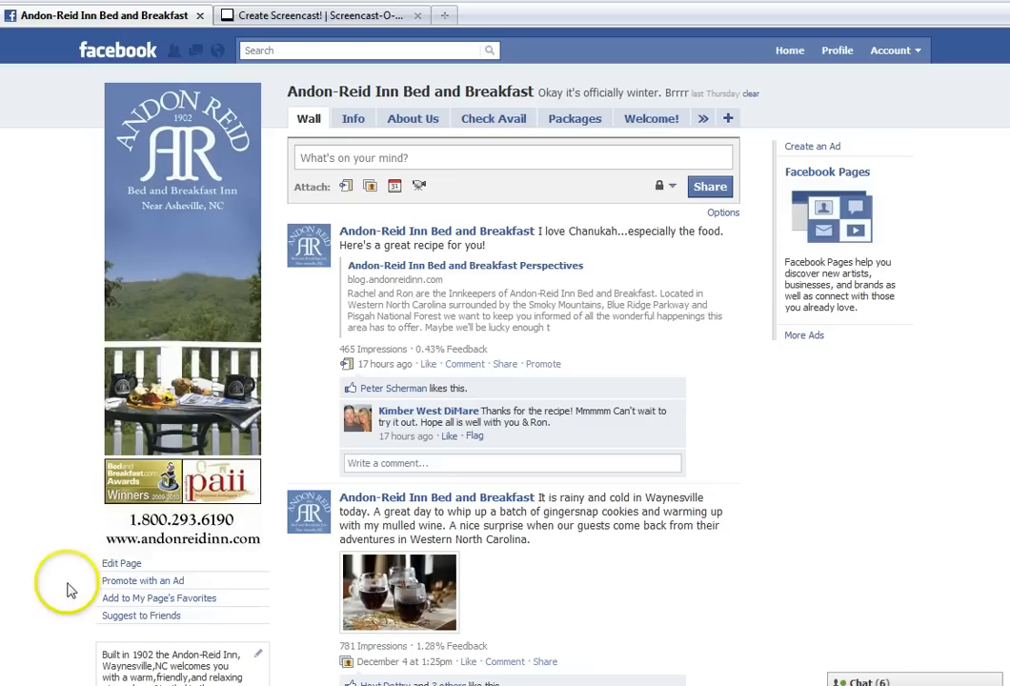
{"action": "left_click", "coordinate": [109, 566]}
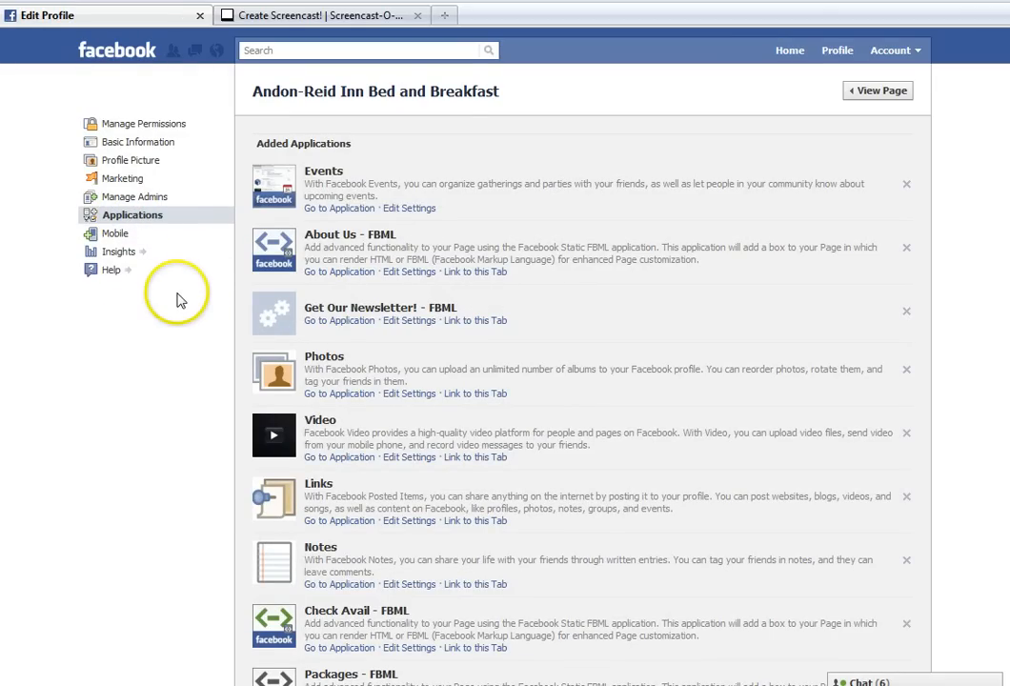
Check the profile tab setting of RSS Graffiti among the page's added applications
{"action": "scroll", "coordinate": [176, 301], "scroll_direction": "down", "scroll_amount": 6}
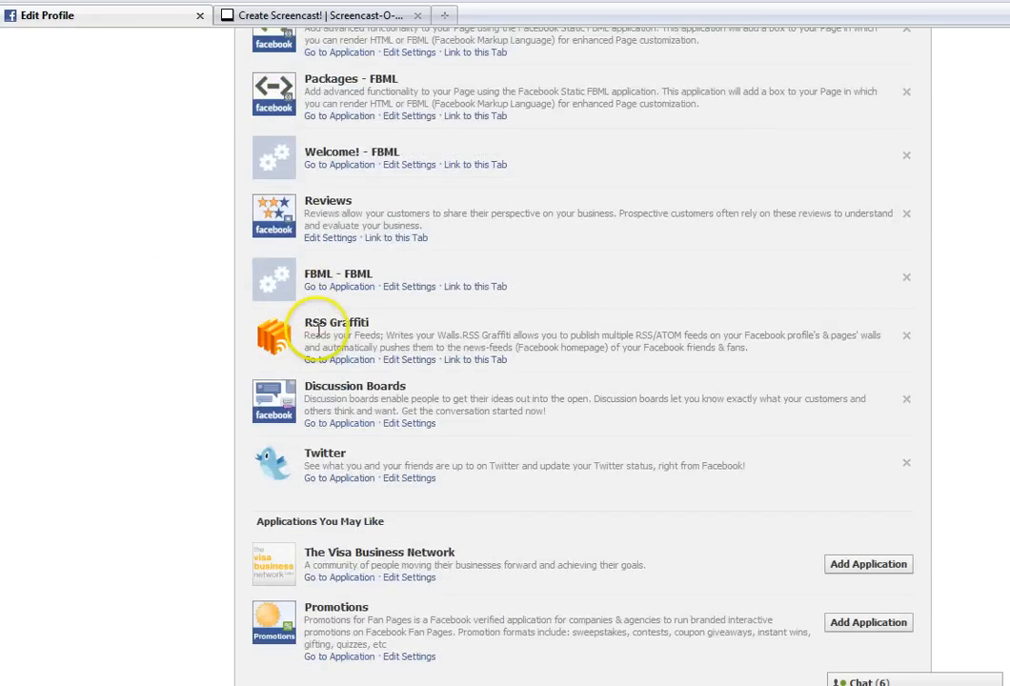
{"action": "left_click", "coordinate": [403, 367]}
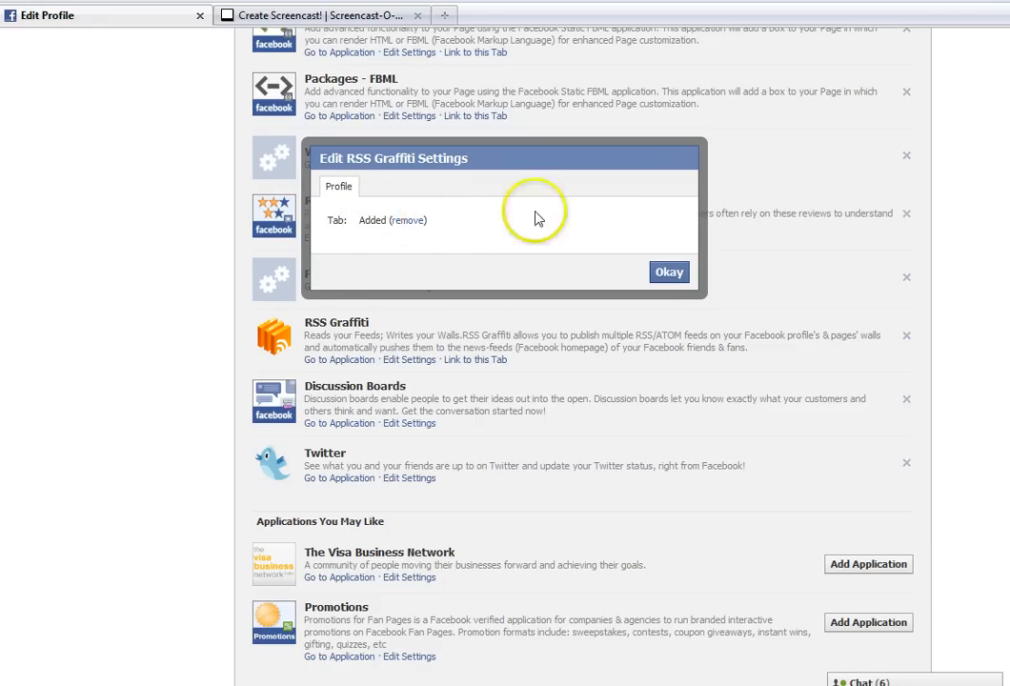
{"action": "left_click", "coordinate": [671, 274]}
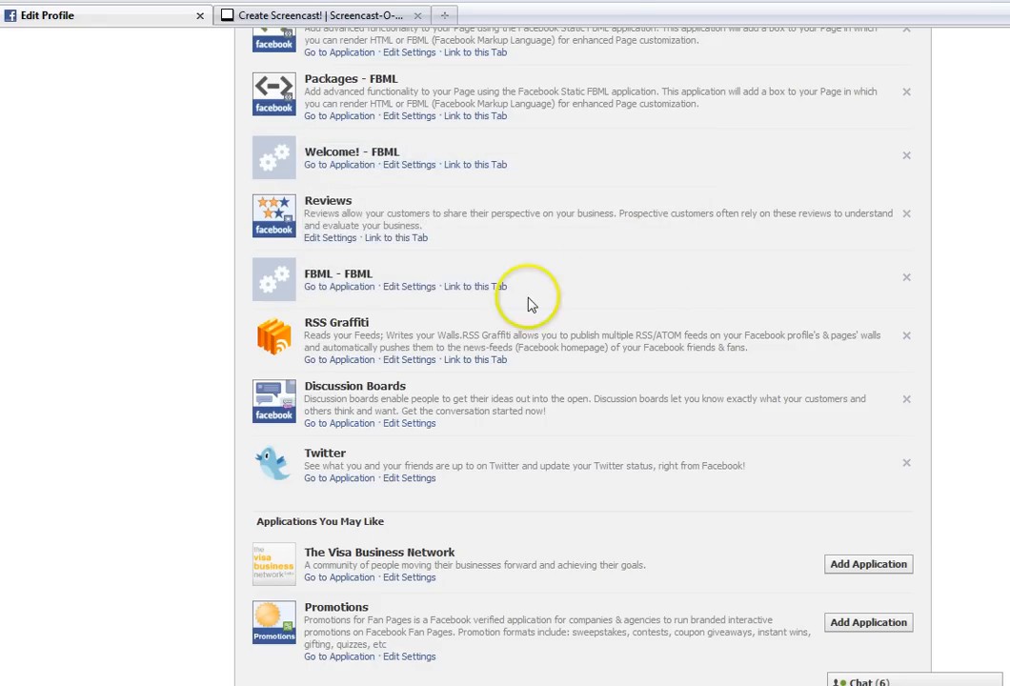
Open the RSS Graffiti application for the page and authorize it to access basic information and post to the wall
{"action": "left_click", "coordinate": [363, 361]}
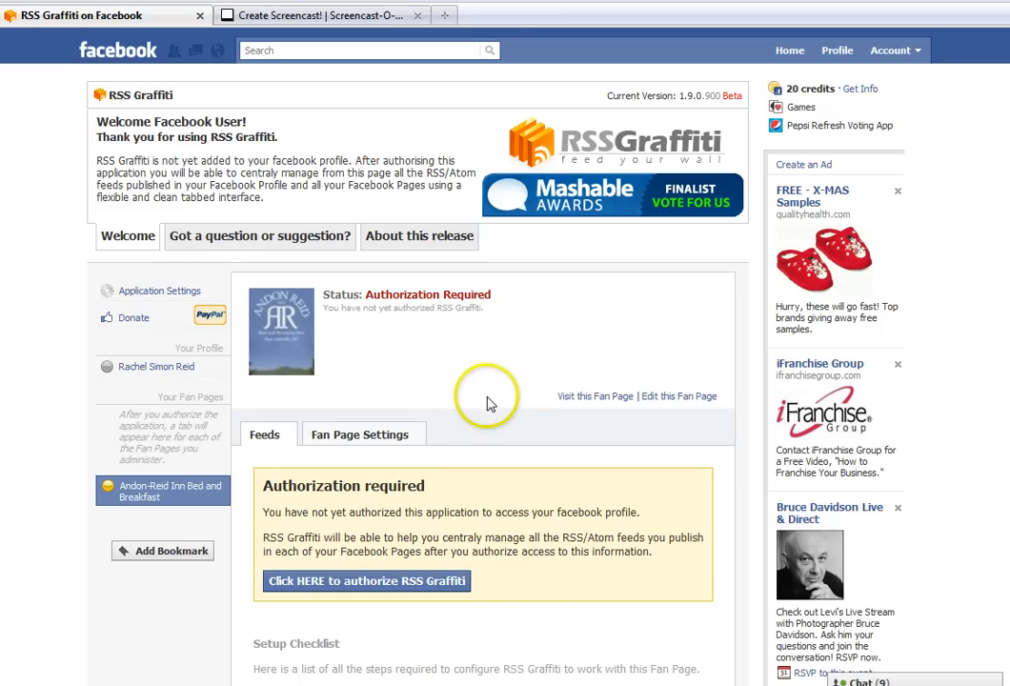
{"action": "scroll", "coordinate": [505, 363], "scroll_direction": "down", "scroll_amount": 1}
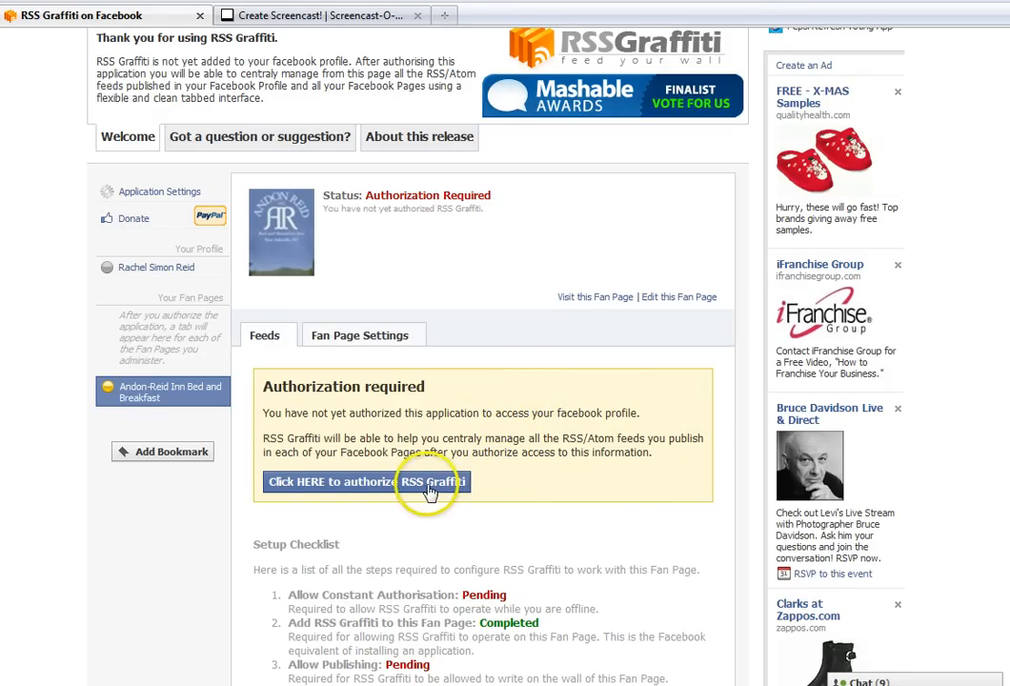
{"action": "left_click", "coordinate": [369, 486]}
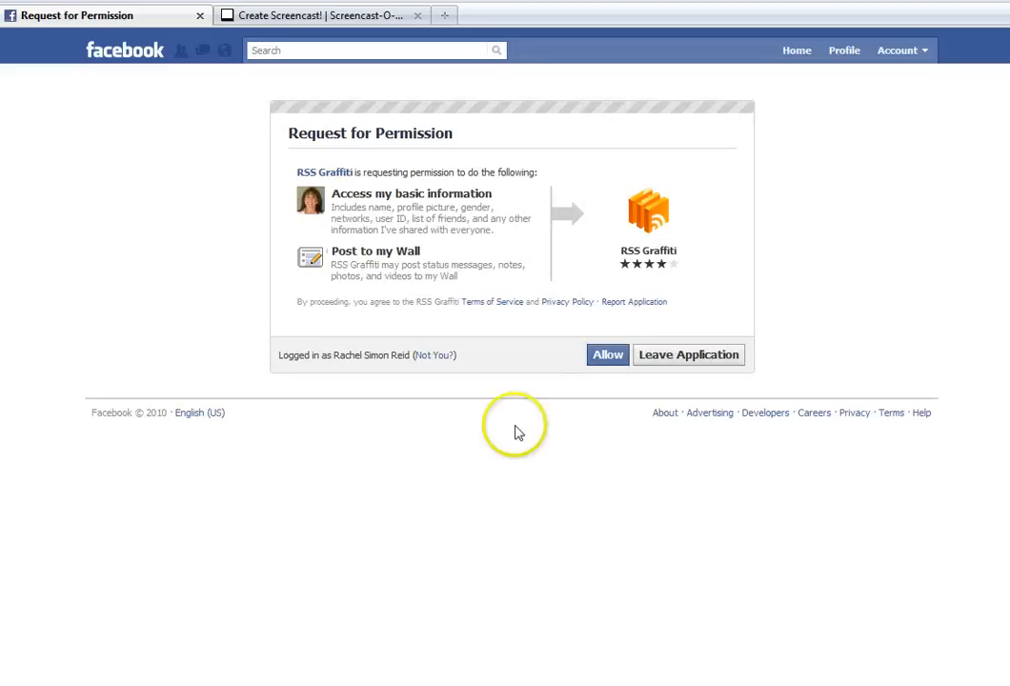
{"action": "left_click", "coordinate": [610, 358]}
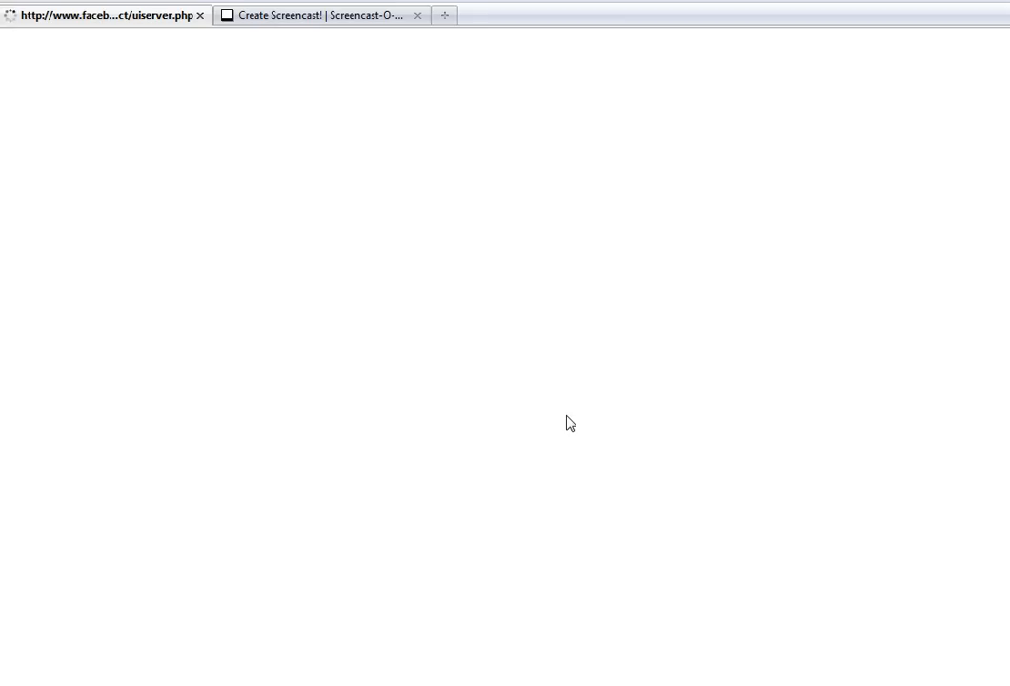
{"action": "left_click", "coordinate": [568, 423]}
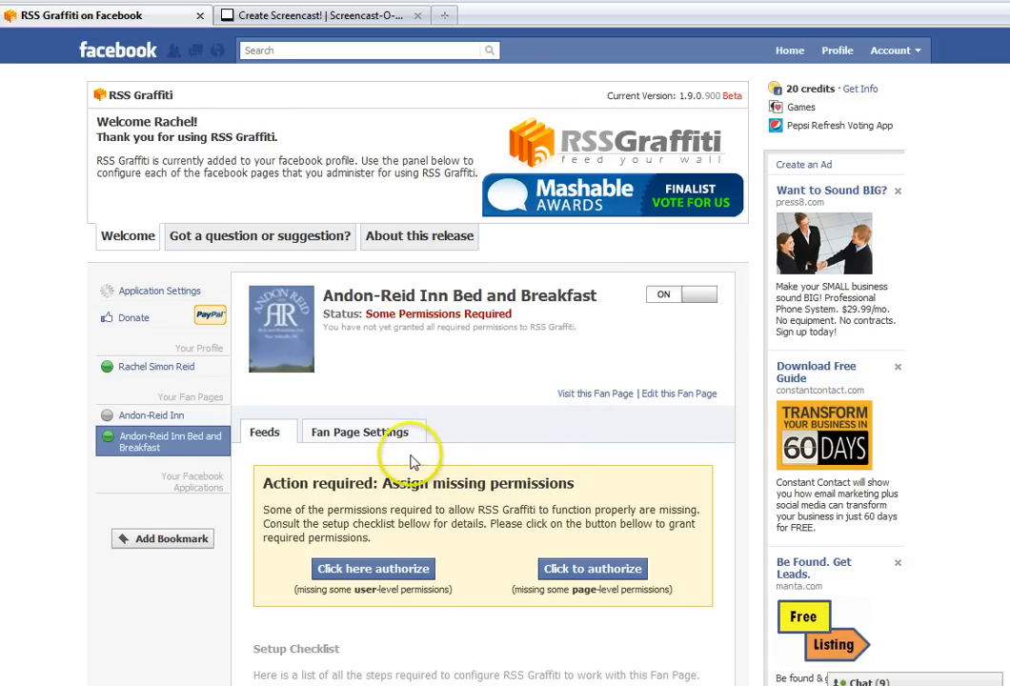
Grant RSS Graffiti the missing user-level permissions, including News Feed posts, data access any time, page management and profile information
{"action": "left_click", "coordinate": [394, 437]}
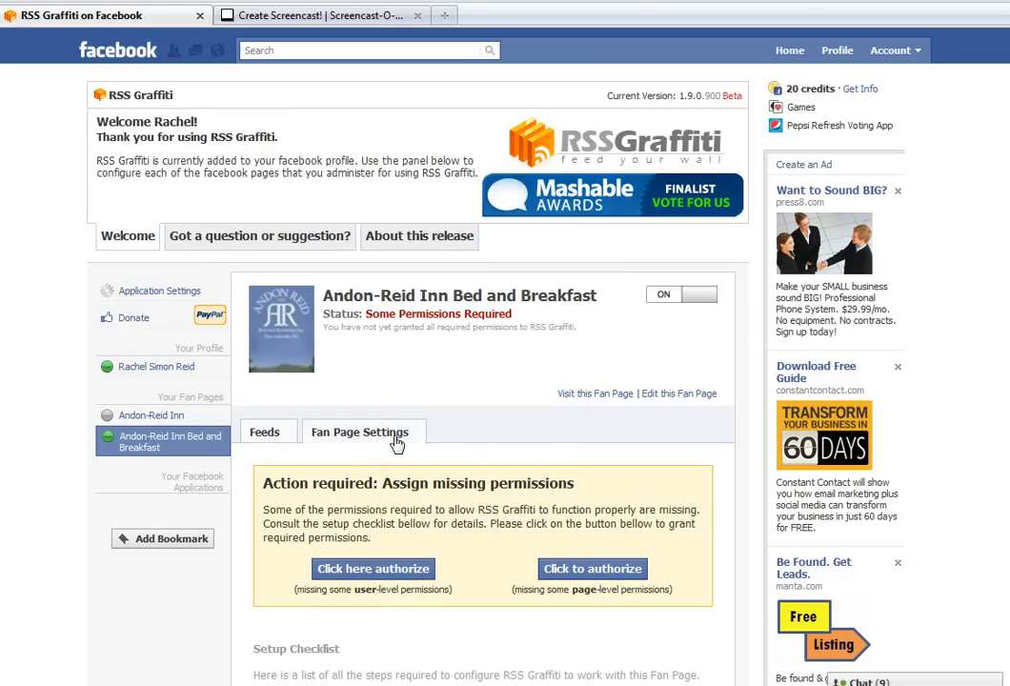
{"action": "left_click", "coordinate": [367, 570]}
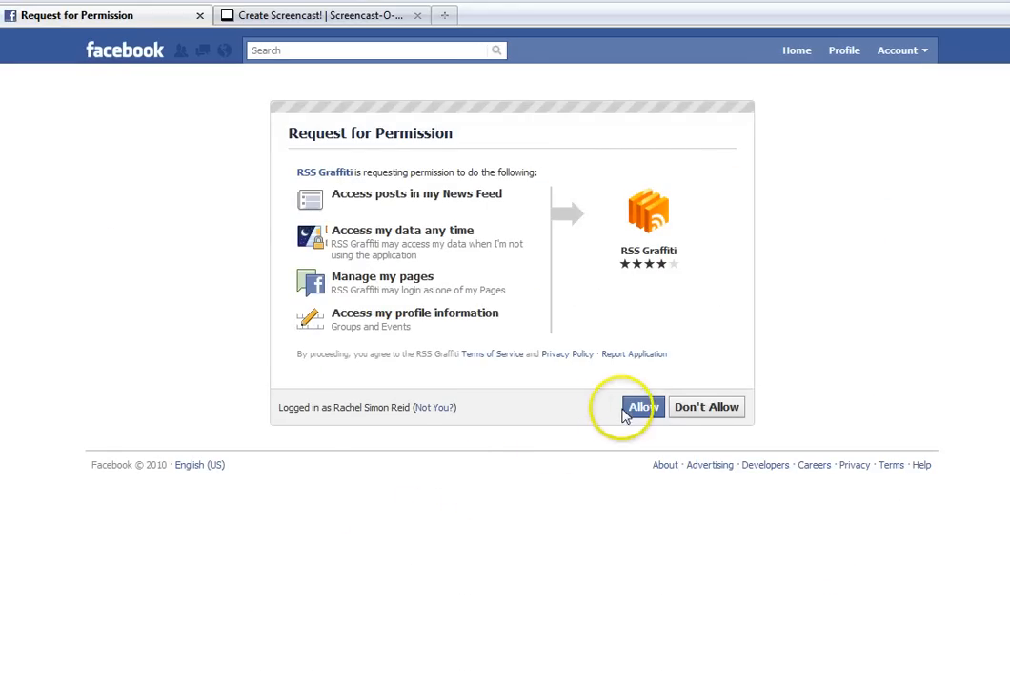
{"action": "left_click", "coordinate": [637, 410]}
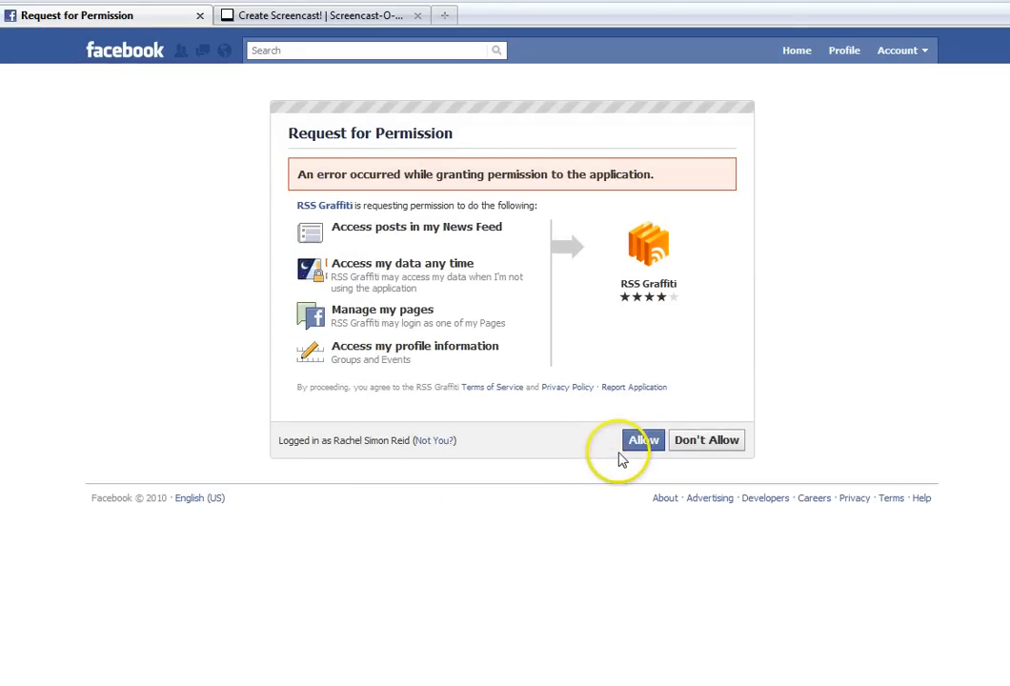
{"action": "left_click", "coordinate": [639, 444]}
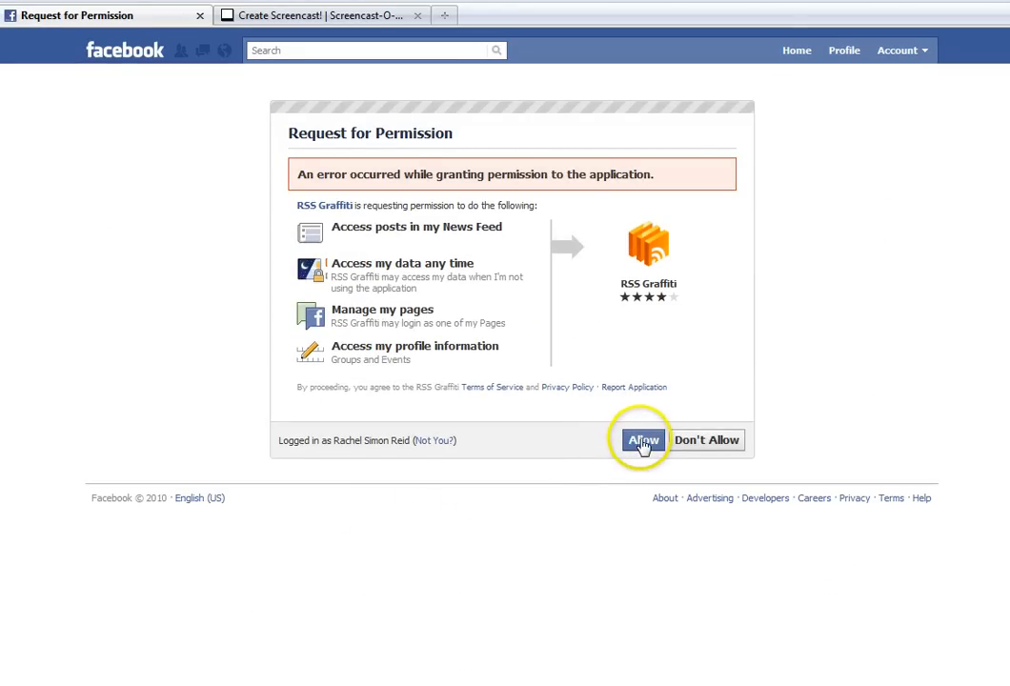
{"action": "left_click", "coordinate": [641, 442]}
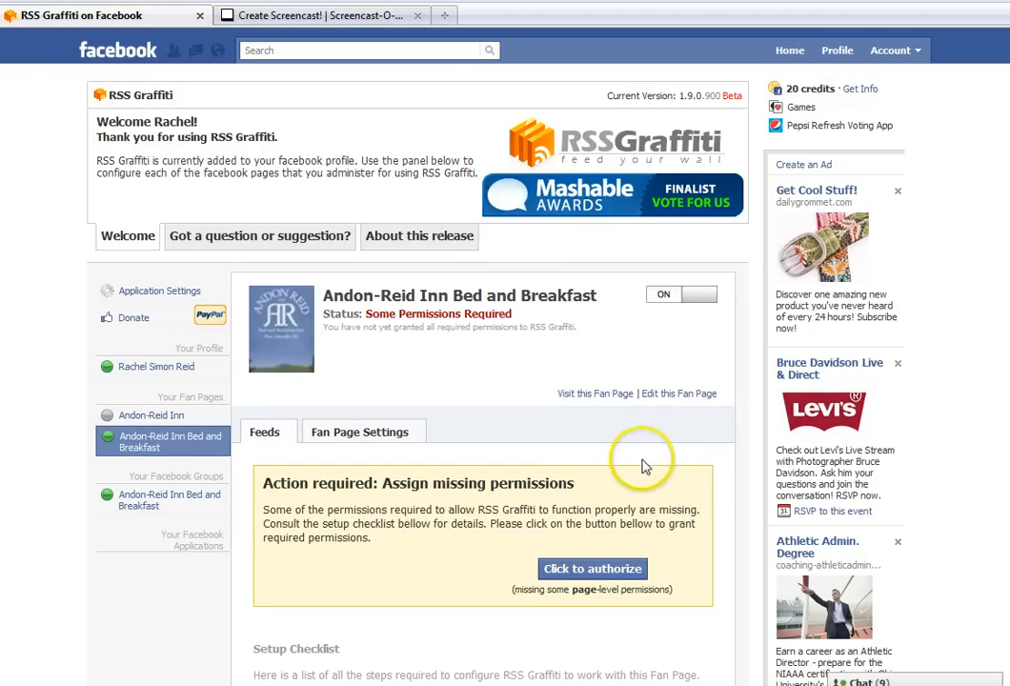
Grant RSS Graffiti the missing page-level permission to post to the wall of Andon-Reid Inn Bed and Breakfast
{"action": "left_click", "coordinate": [592, 572]}
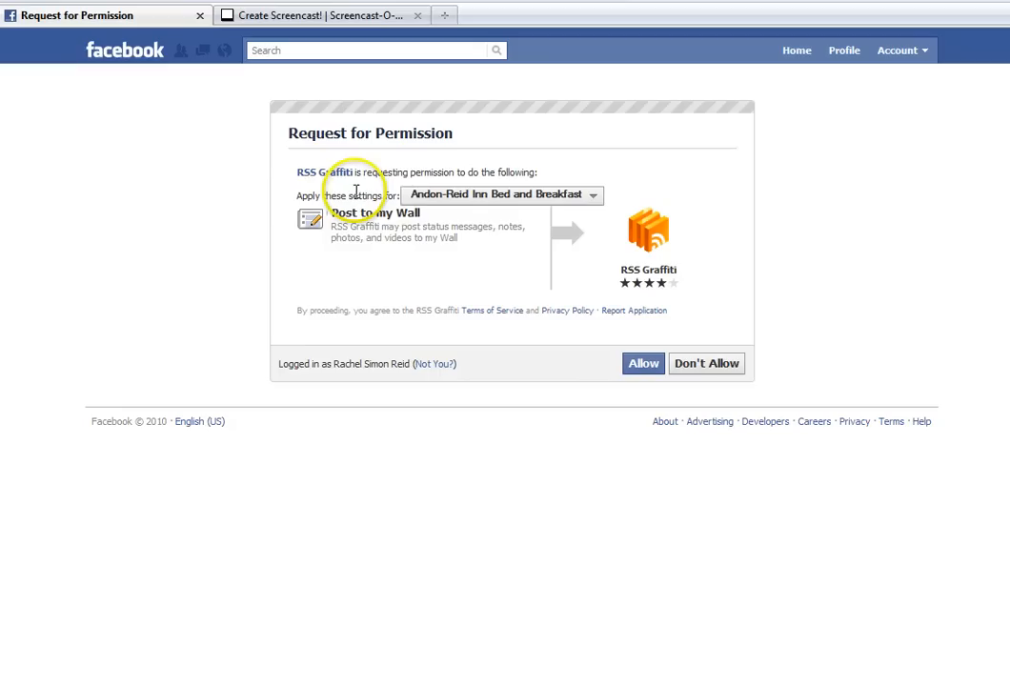
{"action": "left_click", "coordinate": [424, 196]}
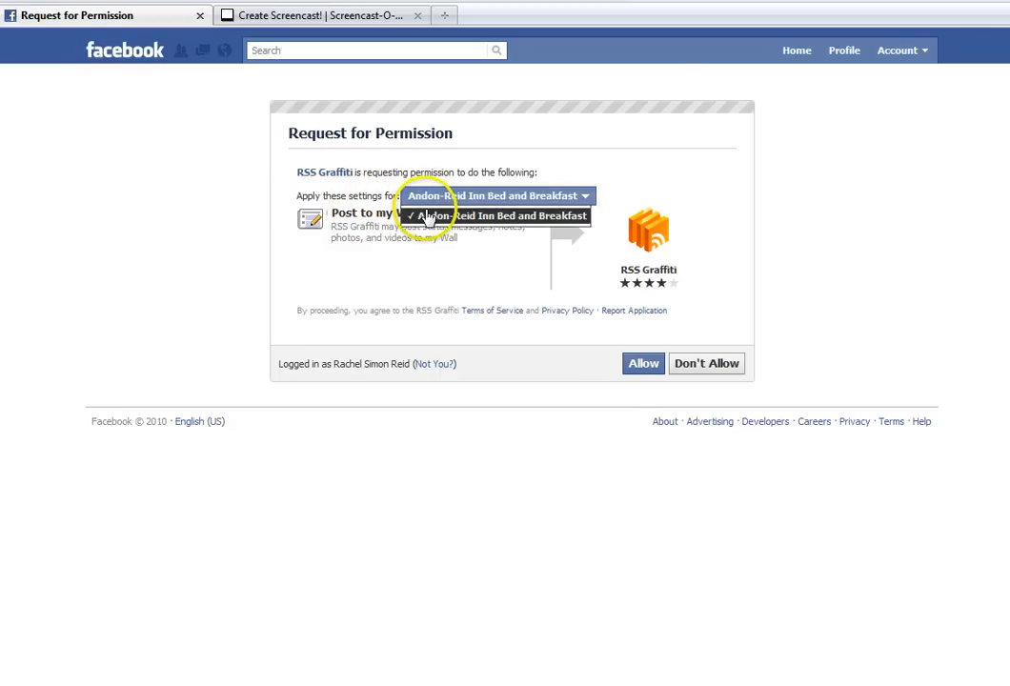
{"action": "left_click", "coordinate": [428, 217]}
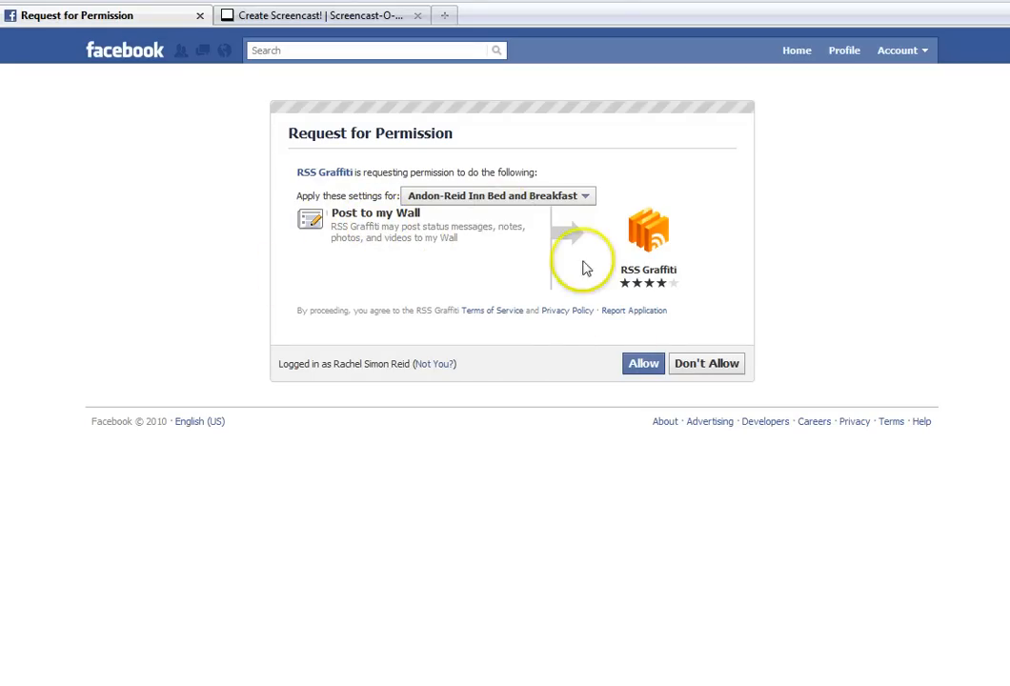
{"action": "left_click", "coordinate": [646, 365]}
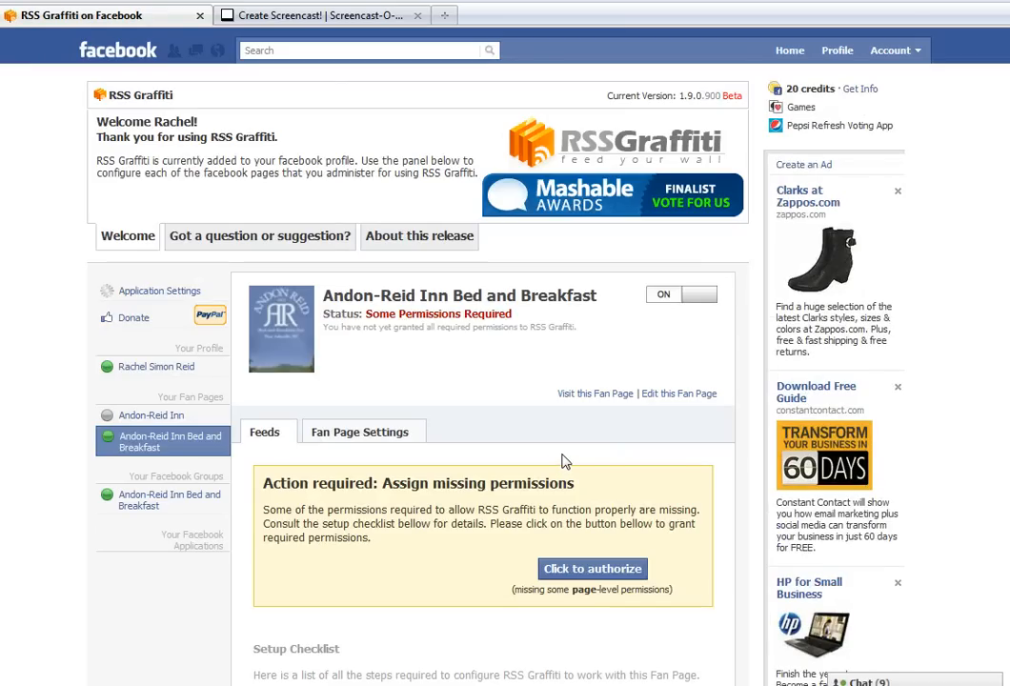
{"action": "left_click", "coordinate": [580, 570]}
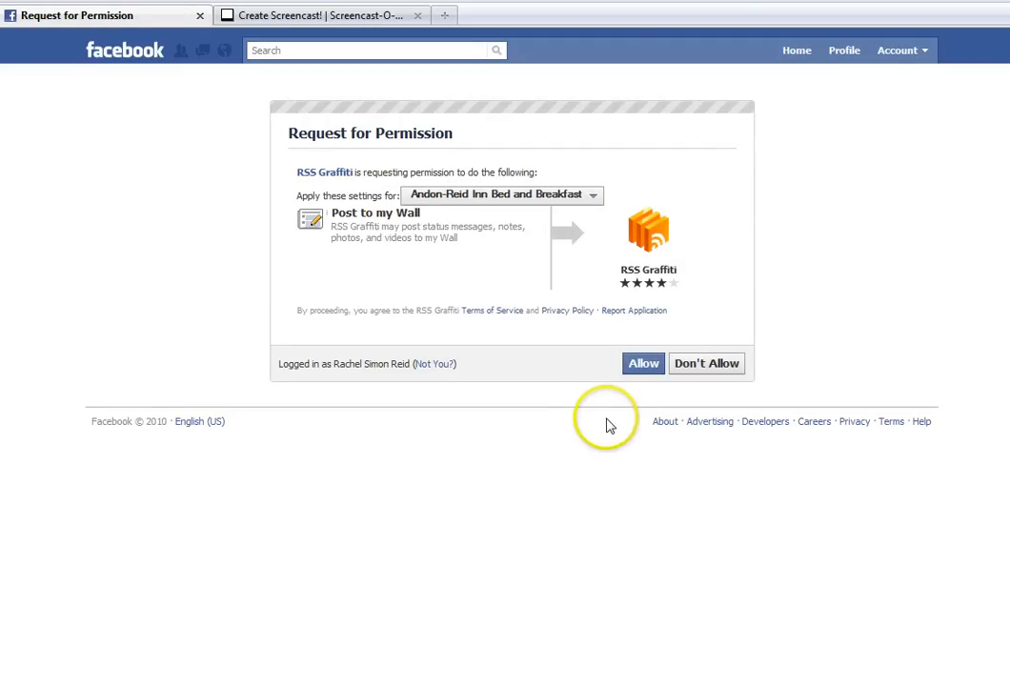
{"action": "left_click", "coordinate": [640, 368]}
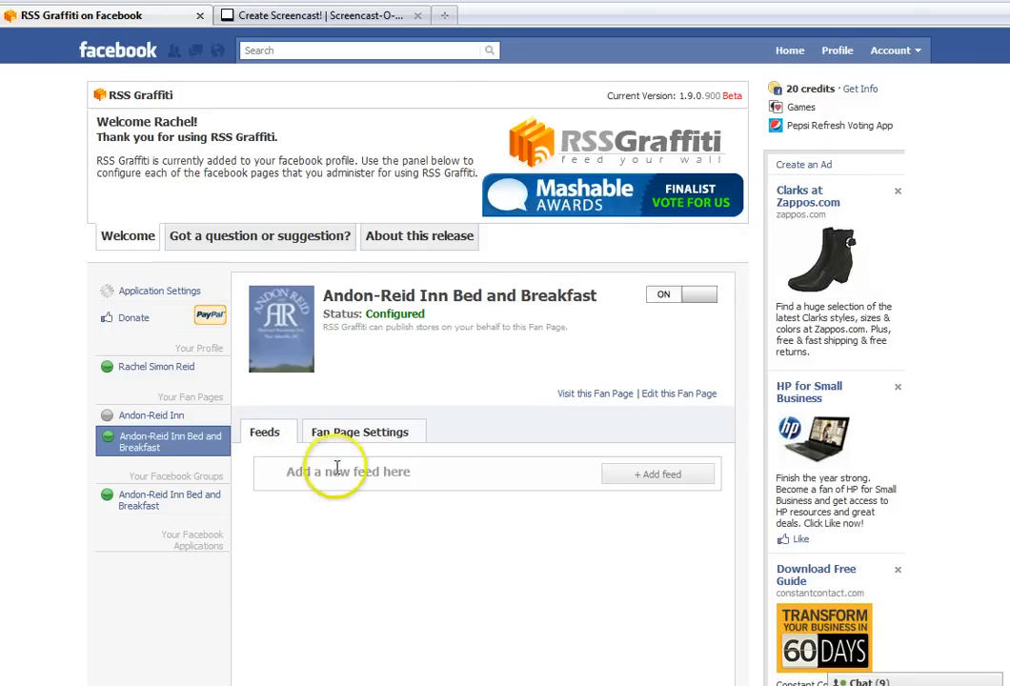
Start adding a new feed to the Andon-Reid Inn Bed and Breakfast fan page
{"action": "left_click", "coordinate": [639, 474]}
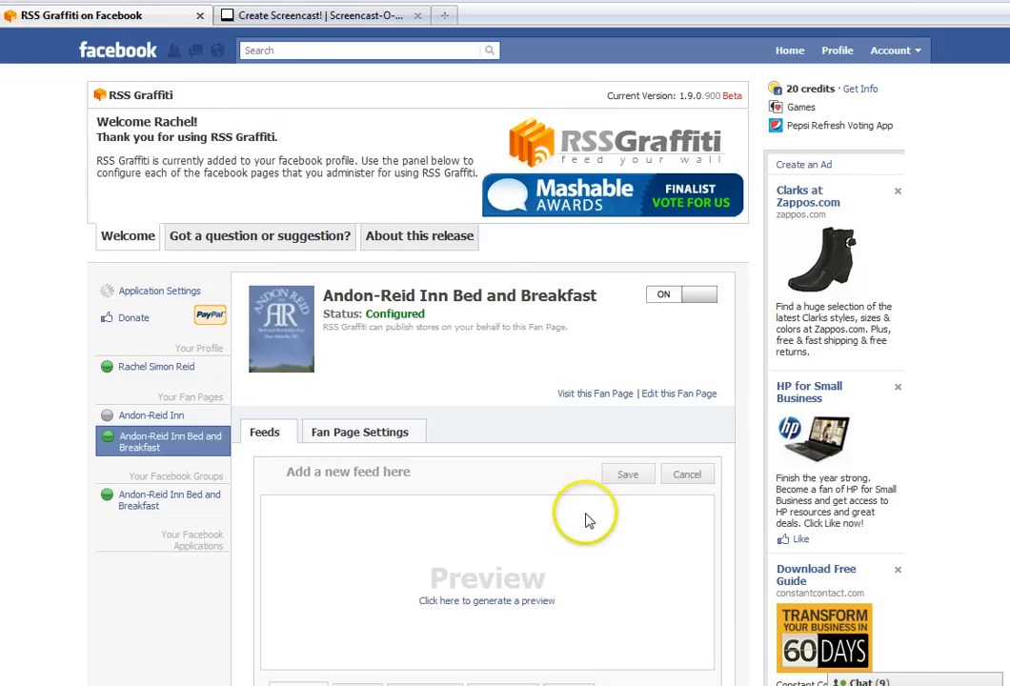
{"action": "scroll", "coordinate": [588, 519], "scroll_direction": "down", "scroll_amount": 2}
{"action": "scroll", "coordinate": [588, 519], "scroll_direction": "down", "scroll_amount": 4}
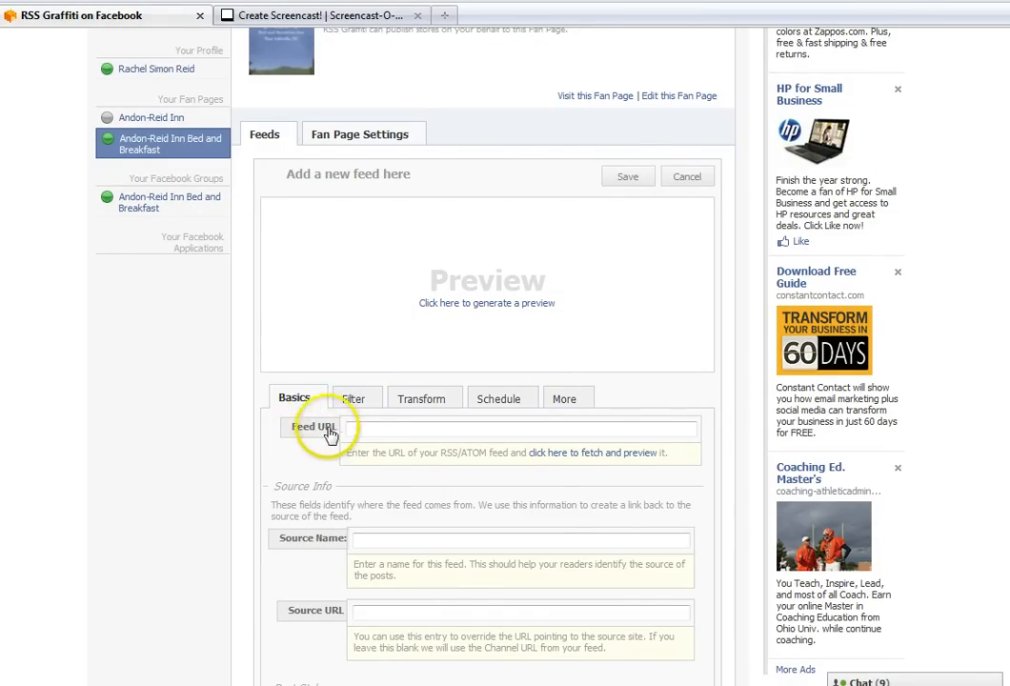
{"action": "left_click", "coordinate": [446, 16]}
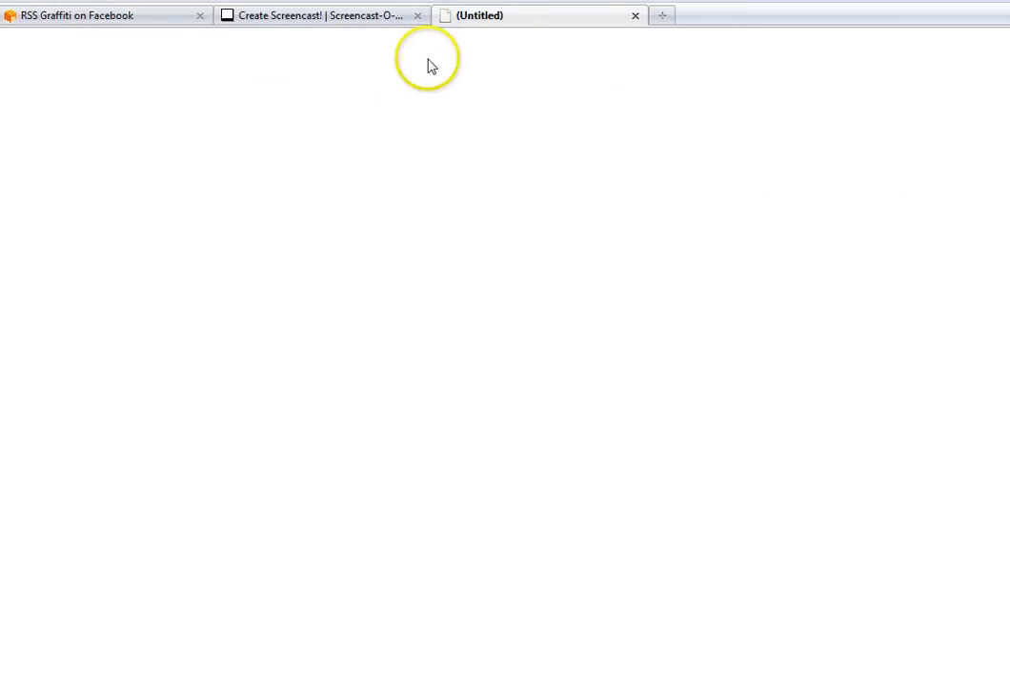
{"action": "type", "text": "http"}
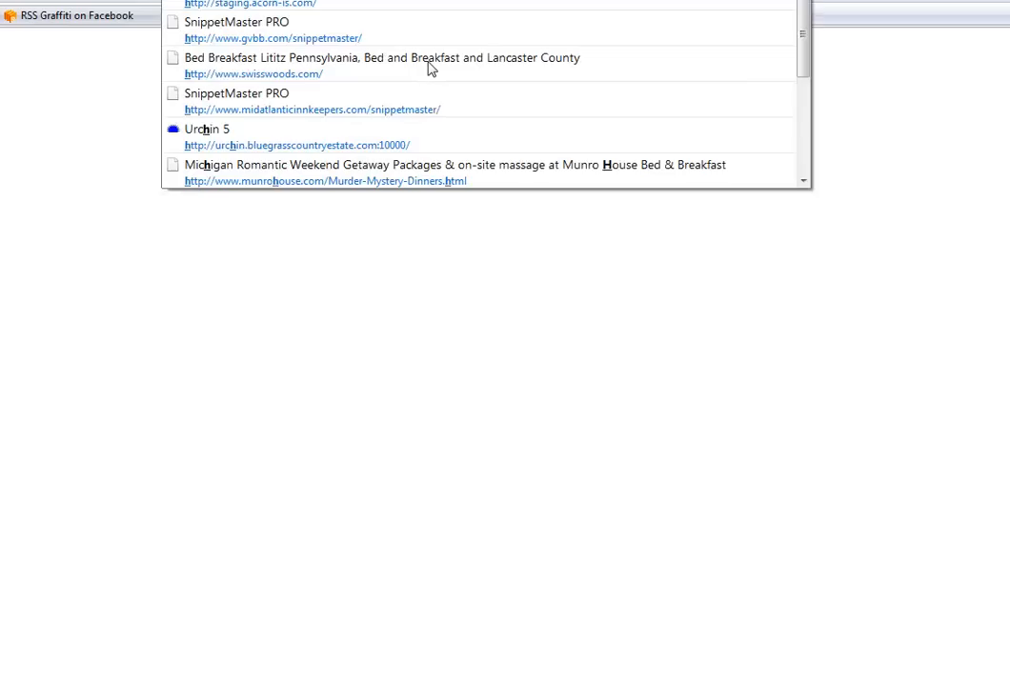
{"action": "type", "text": "://"}
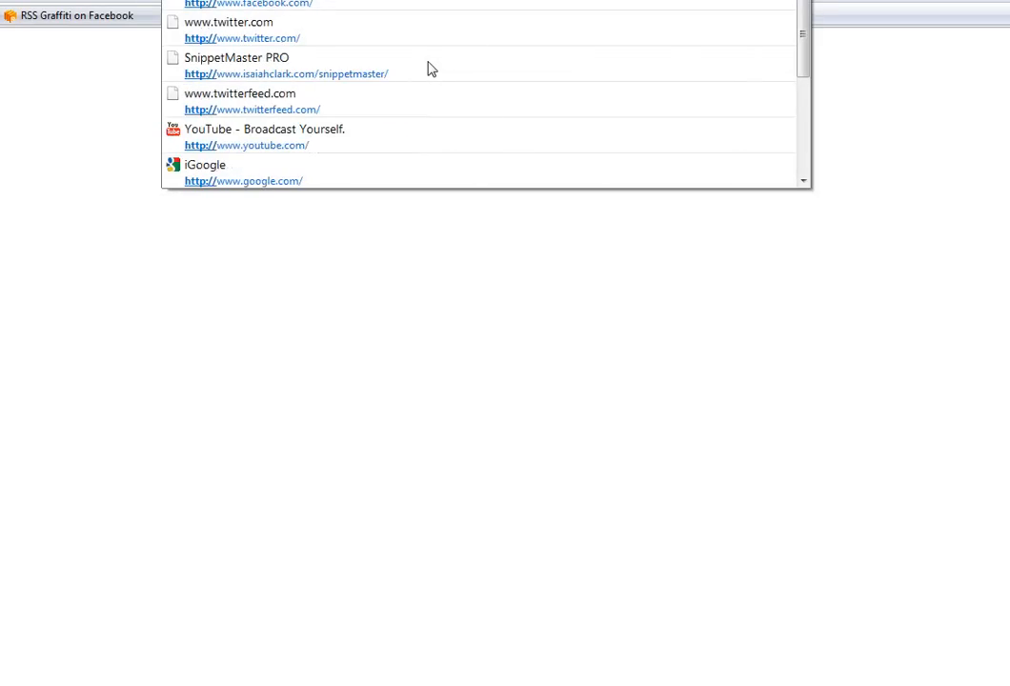
{"action": "type", "text": "blog.an"}
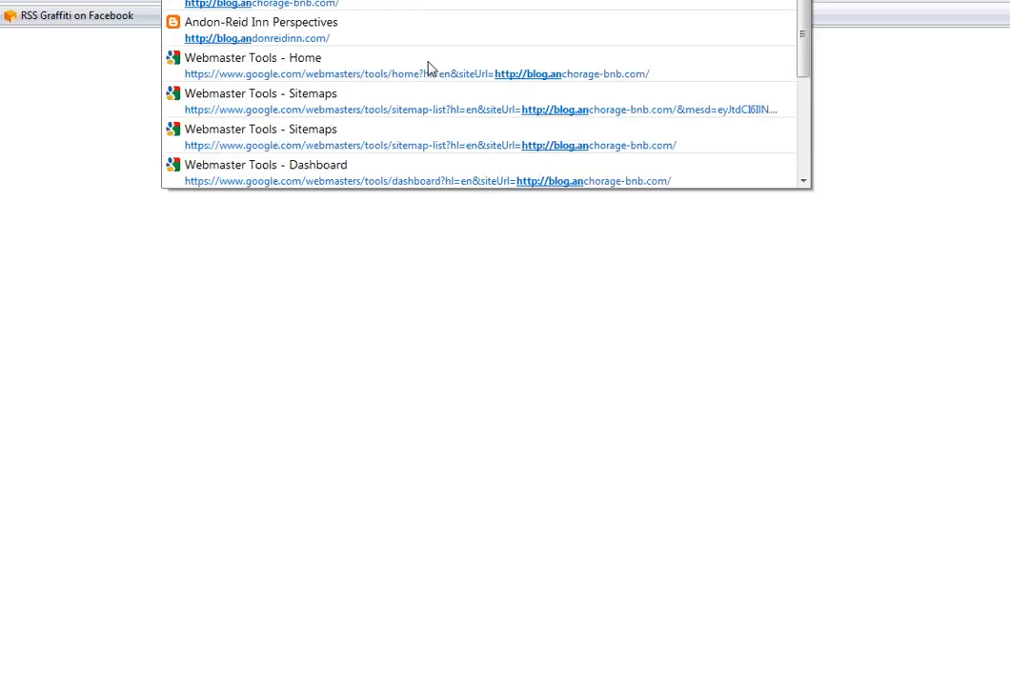
{"action": "key", "text": "Down"}
{"action": "key", "text": "Down"}
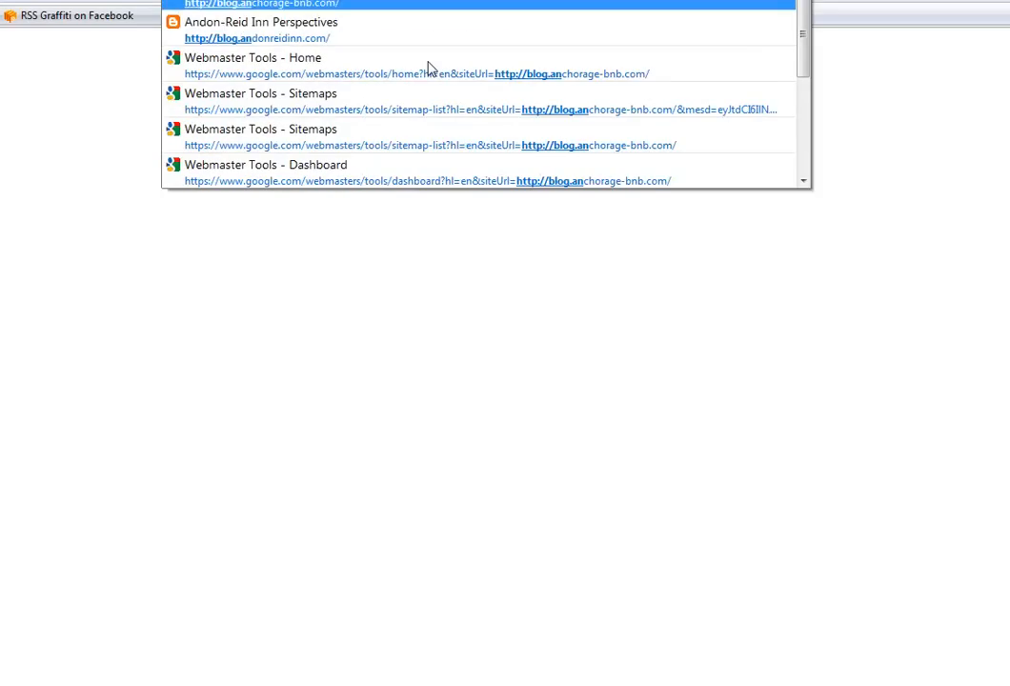
{"action": "key", "text": "Return"}
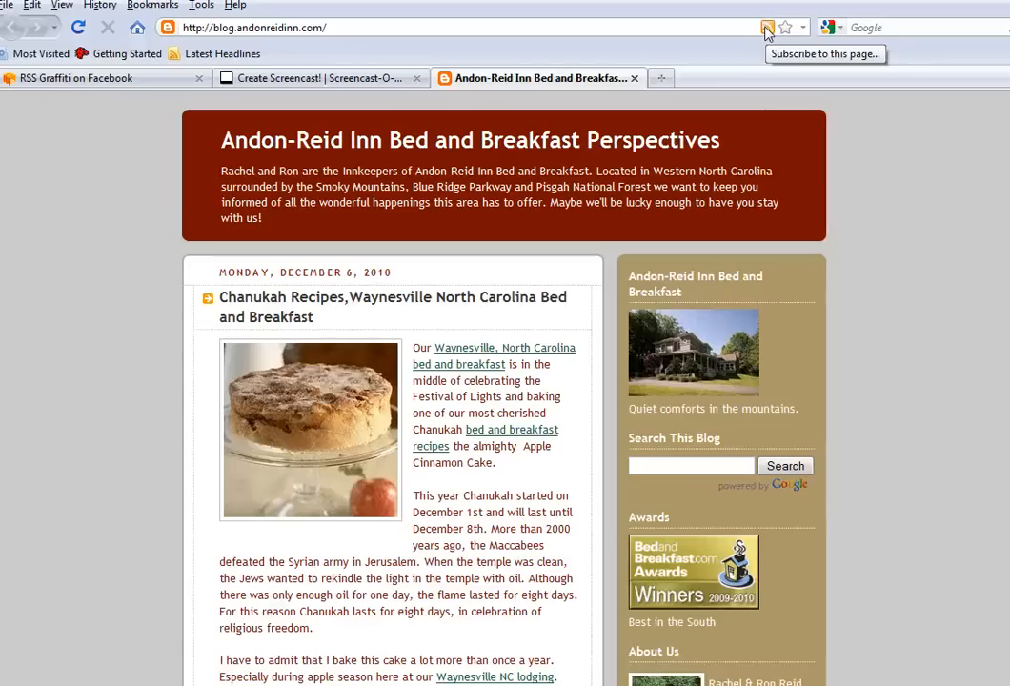
Open the RSS version of the blog's feed and copy its full web address
{"action": "left_click", "coordinate": [767, 30]}
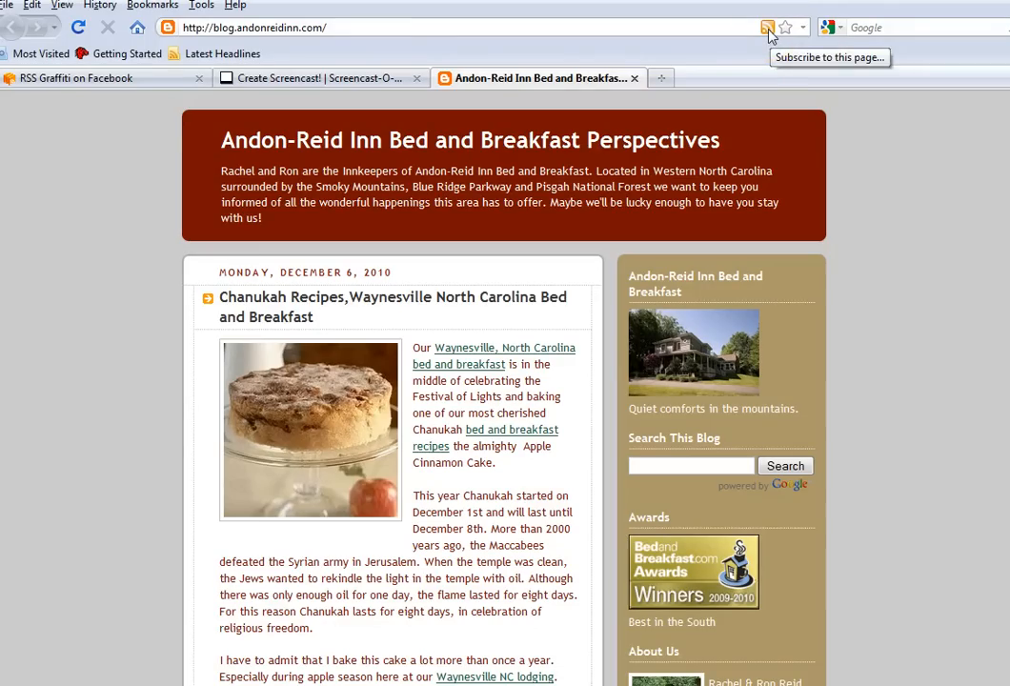
{"action": "left_click", "coordinate": [769, 29]}
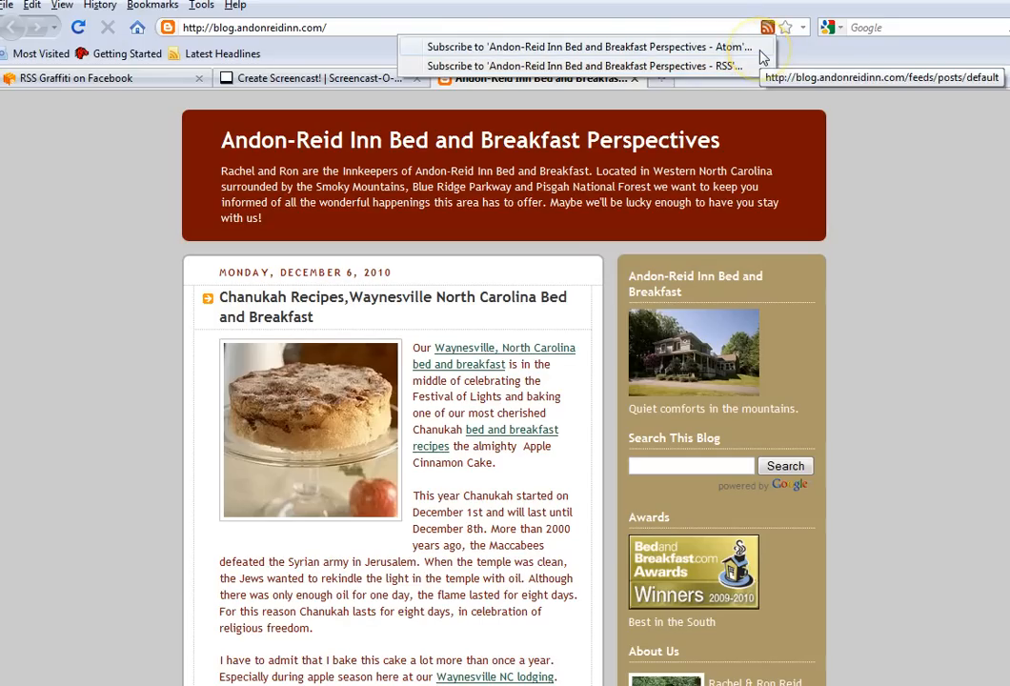
{"action": "left_click", "coordinate": [758, 68]}
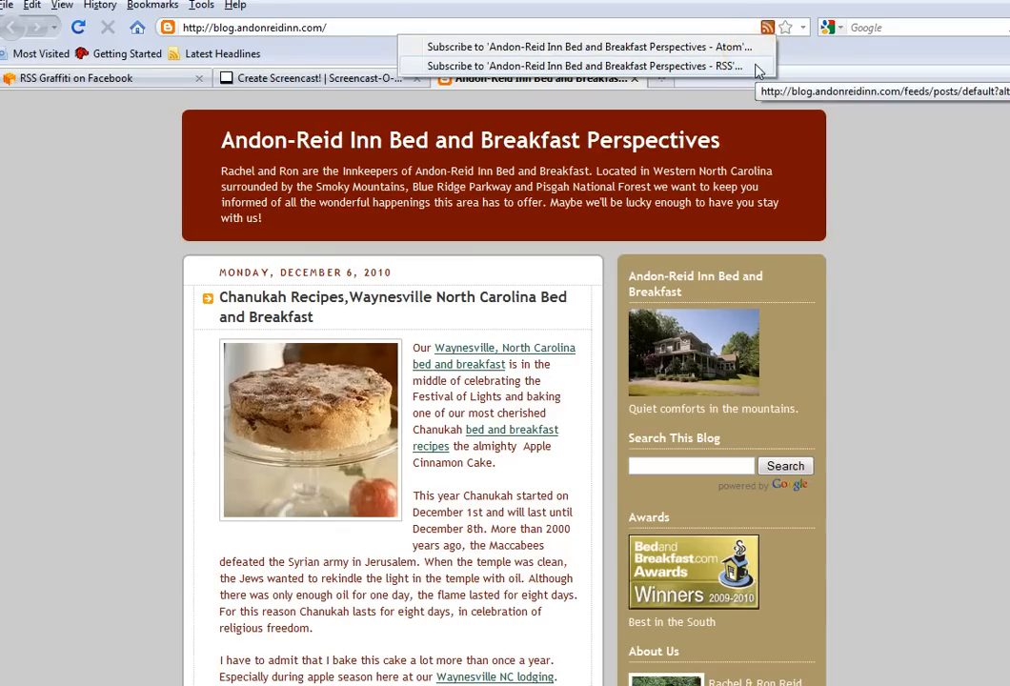
{"action": "left_click", "coordinate": [758, 67]}
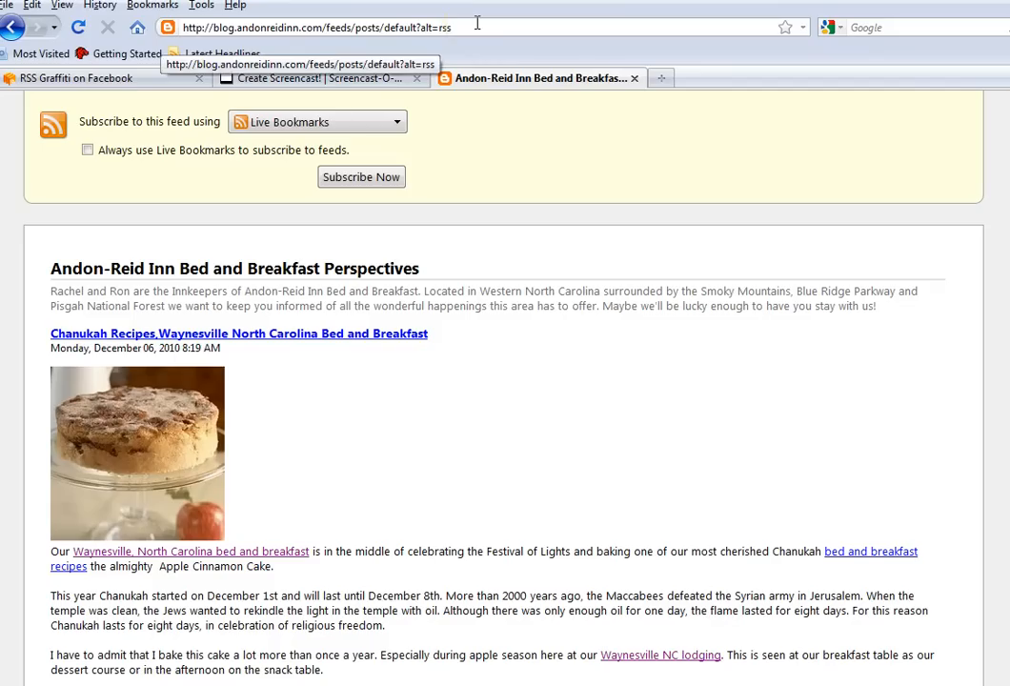
{"action": "left_click_drag", "start_coordinate": [457, 23], "coordinate": [182, 27]}
{"action": "key", "text": "ctrl+c"}
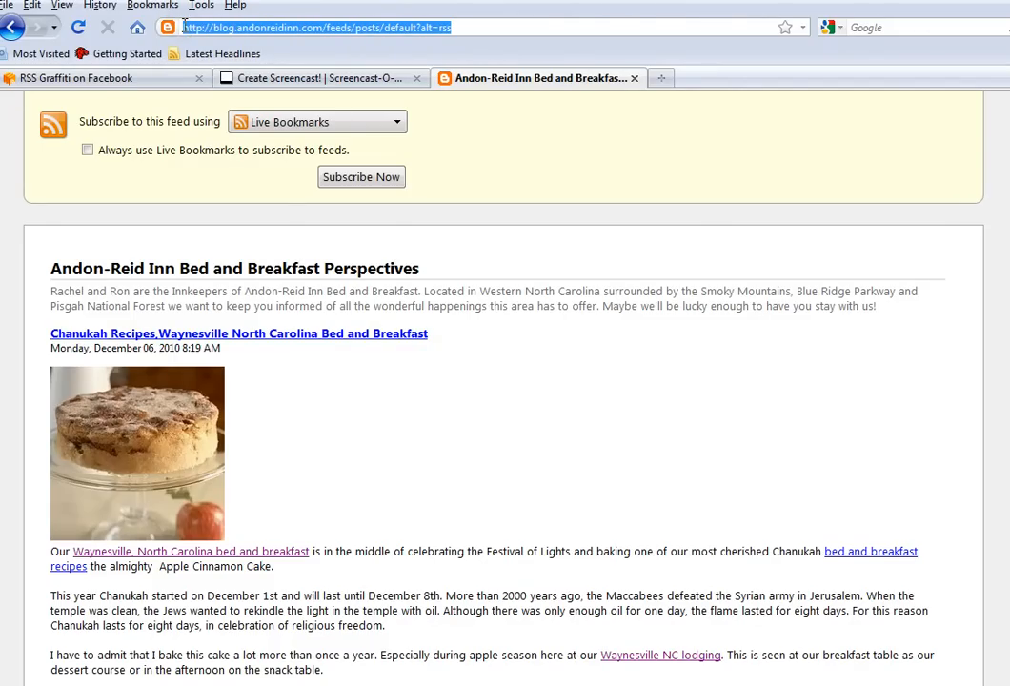
{"action": "left_click", "coordinate": [136, 78]}
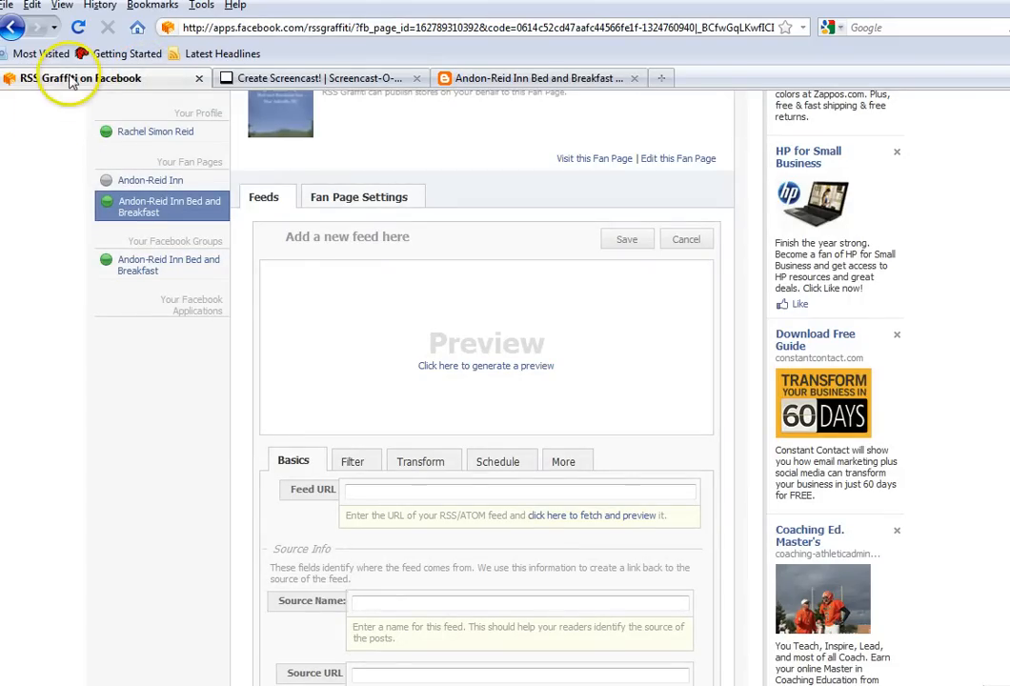
{"action": "left_click", "coordinate": [362, 492]}
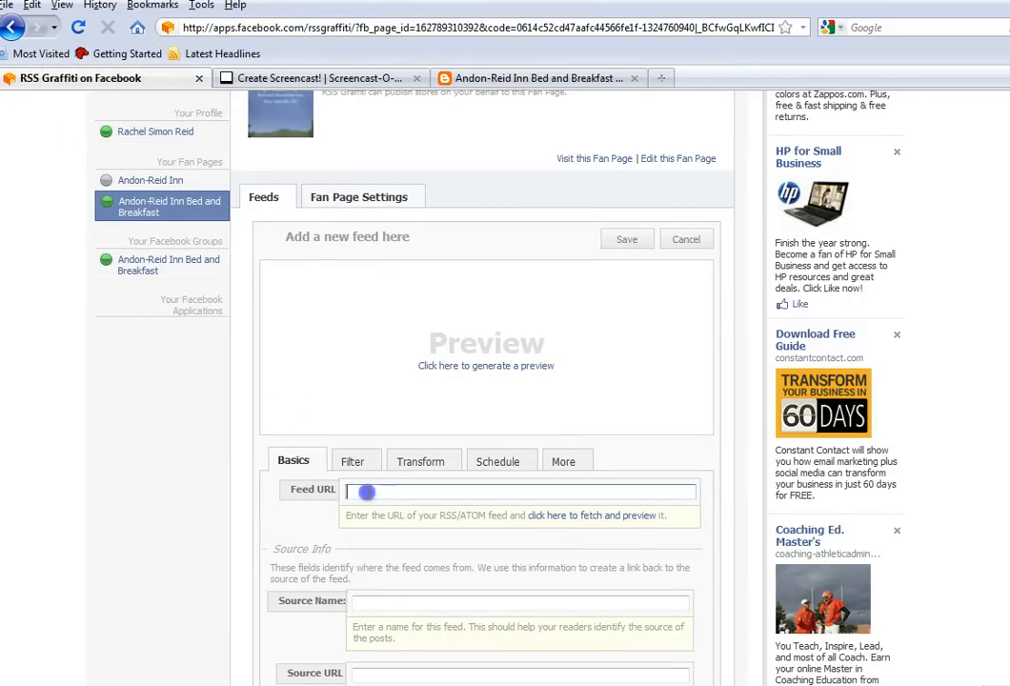
{"action": "key", "text": "ctrl+v"}
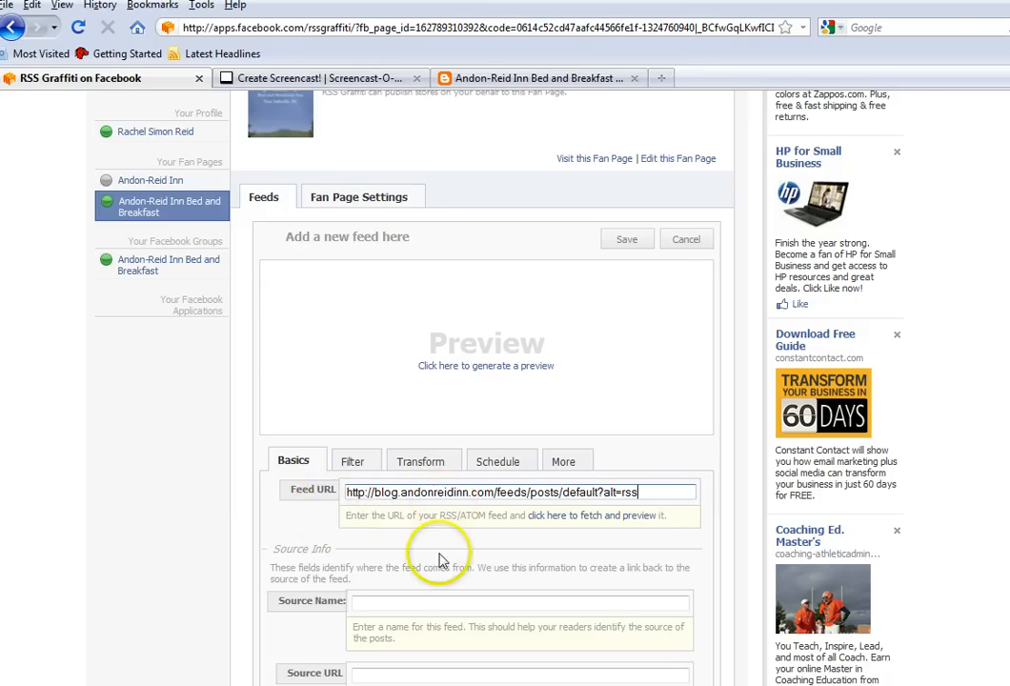
Name the feed's source "Andon Reid Inn Blog" and review the available post styles
{"action": "scroll", "coordinate": [440, 560], "scroll_direction": "down", "scroll_amount": 2}
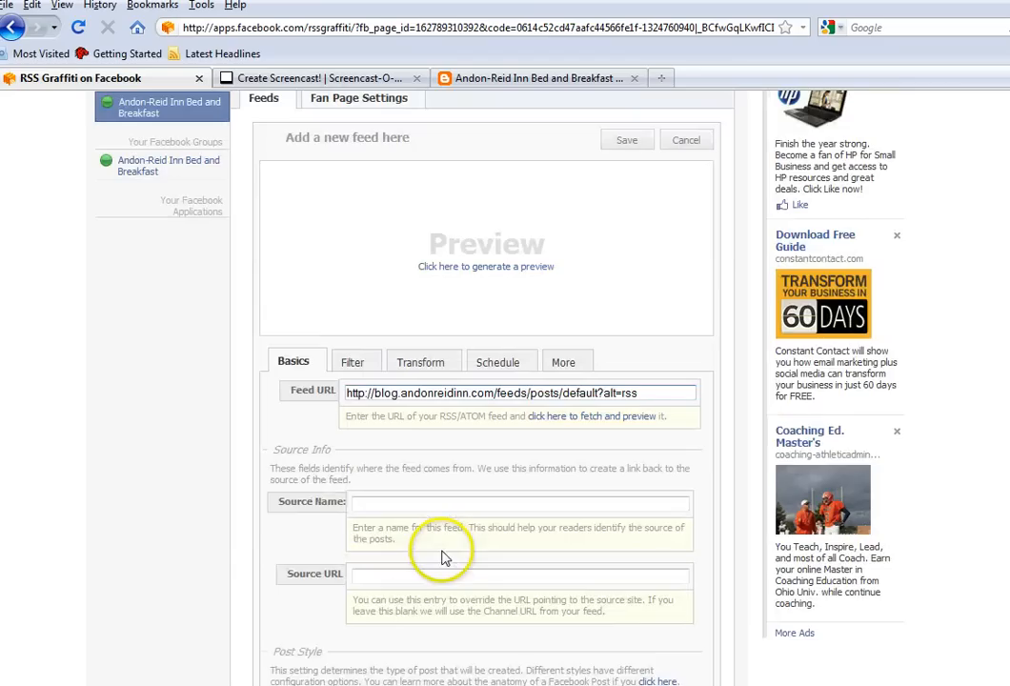
{"action": "left_click", "coordinate": [358, 505]}
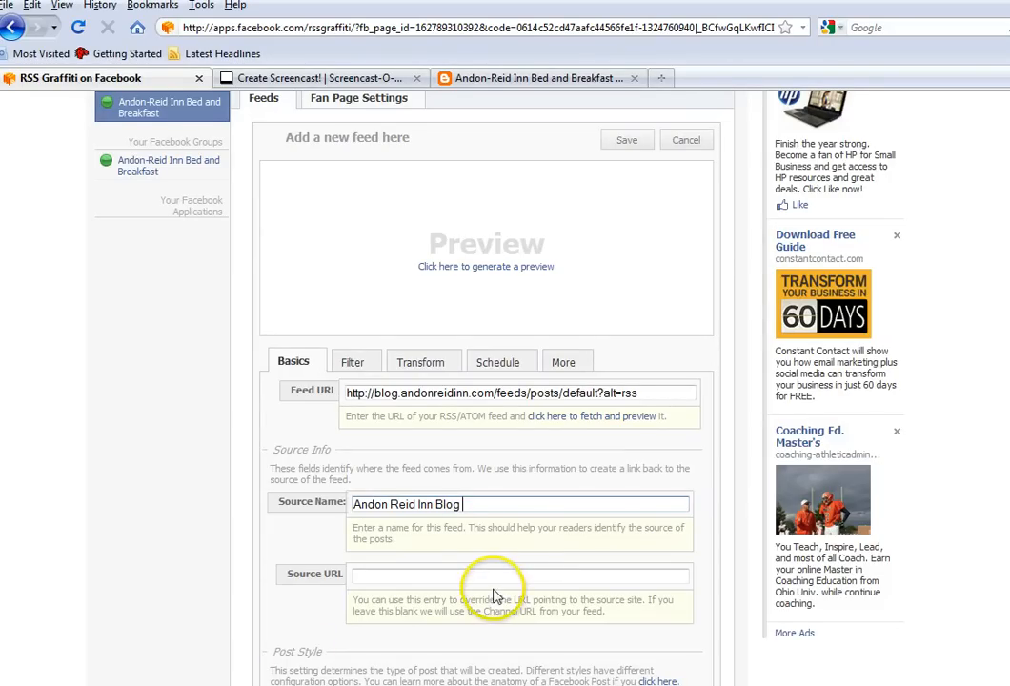
{"action": "scroll", "coordinate": [420, 581], "scroll_direction": "down", "scroll_amount": 4}
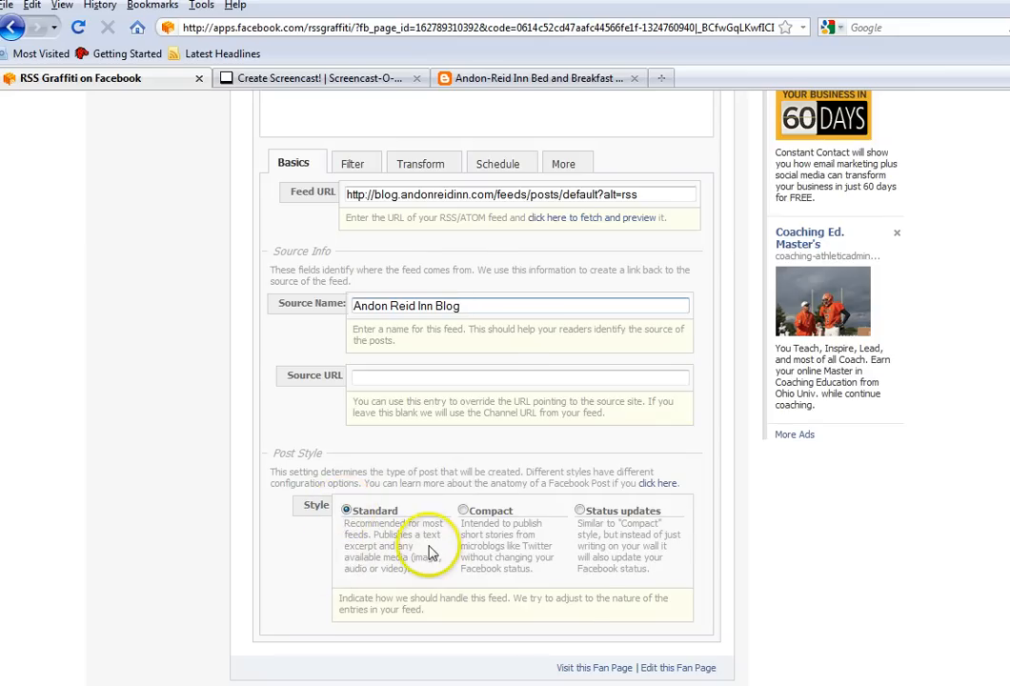
{"action": "scroll", "coordinate": [429, 553], "scroll_direction": "up", "scroll_amount": 4}
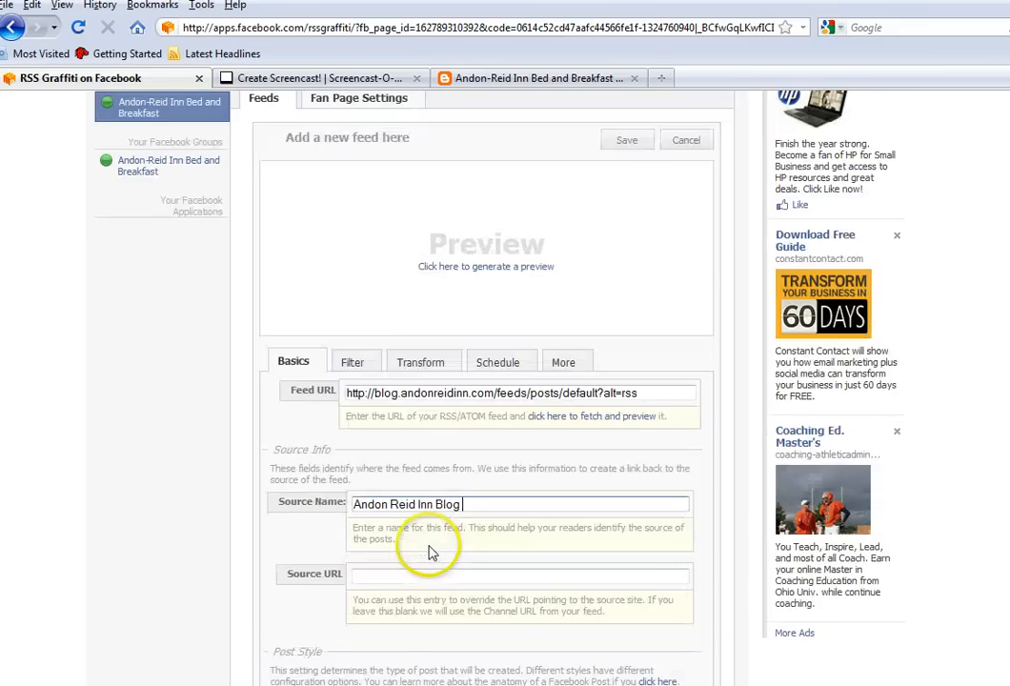
Filter the feed so the next item to publish is the 2010-11-29 post "A Christmas Carol in Western North Carolina", and generate a preview
{"action": "left_click", "coordinate": [353, 366]}
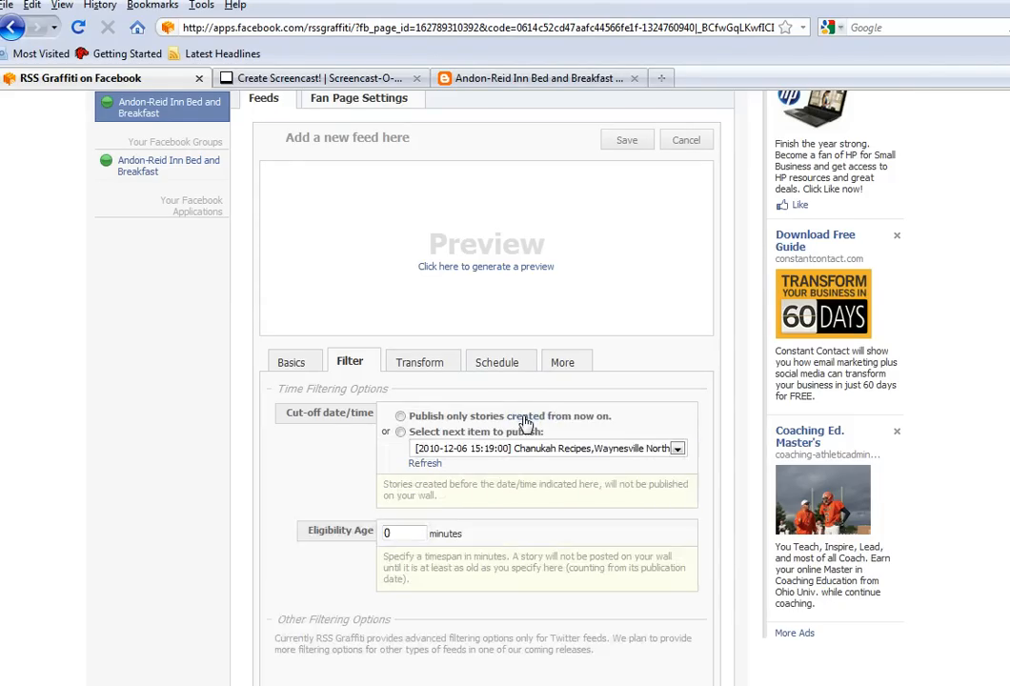
{"action": "left_click", "coordinate": [678, 449]}
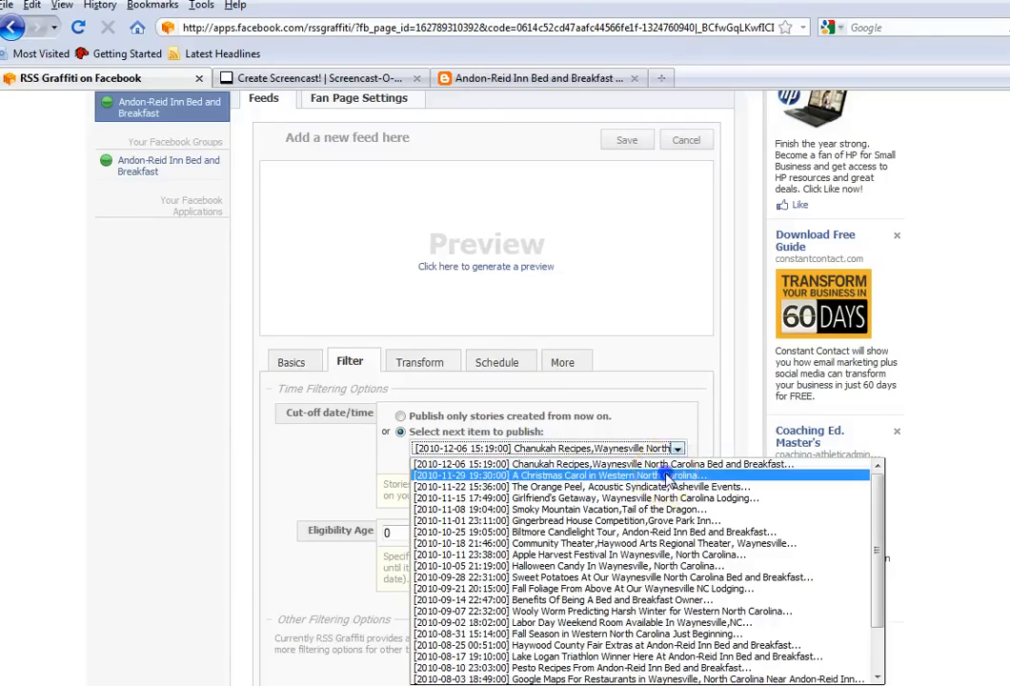
{"action": "left_click", "coordinate": [572, 476]}
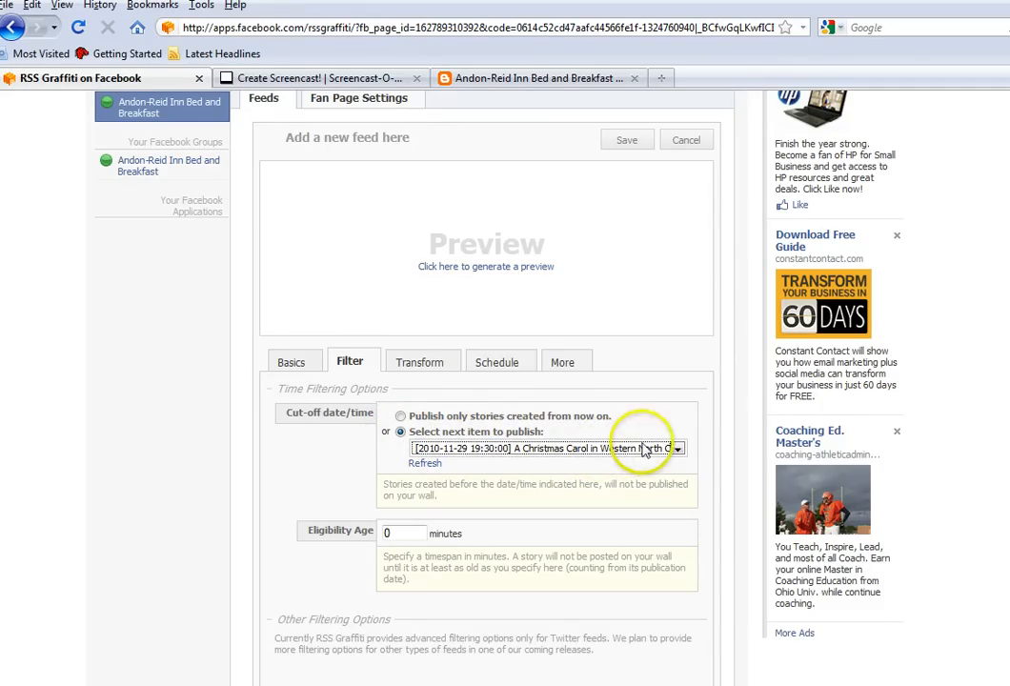
{"action": "left_click", "coordinate": [426, 463]}
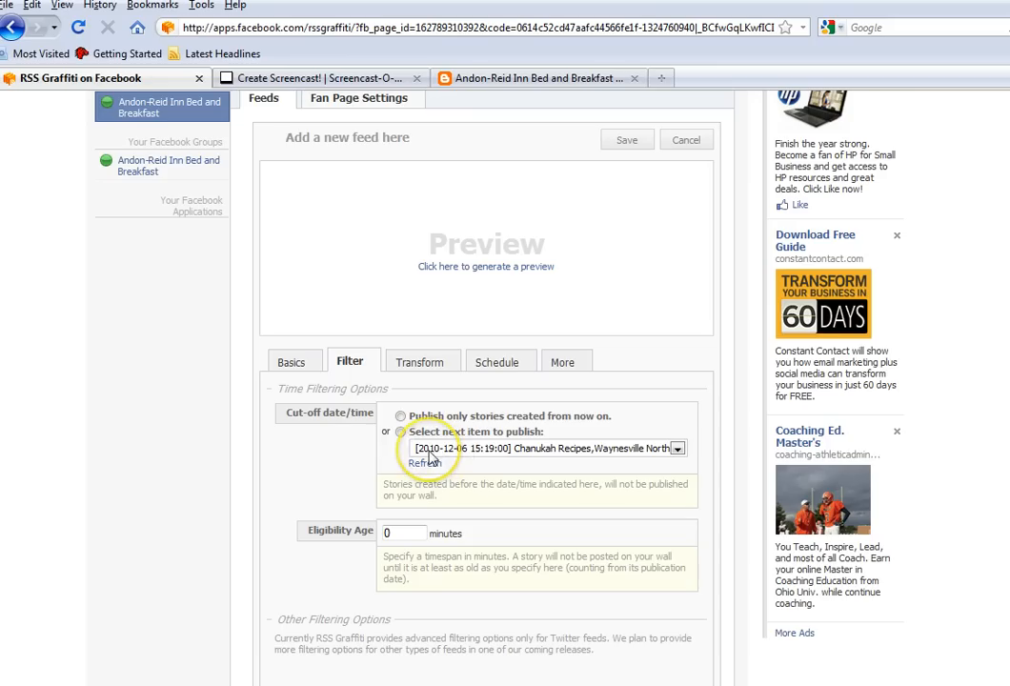
{"action": "left_click", "coordinate": [429, 457]}
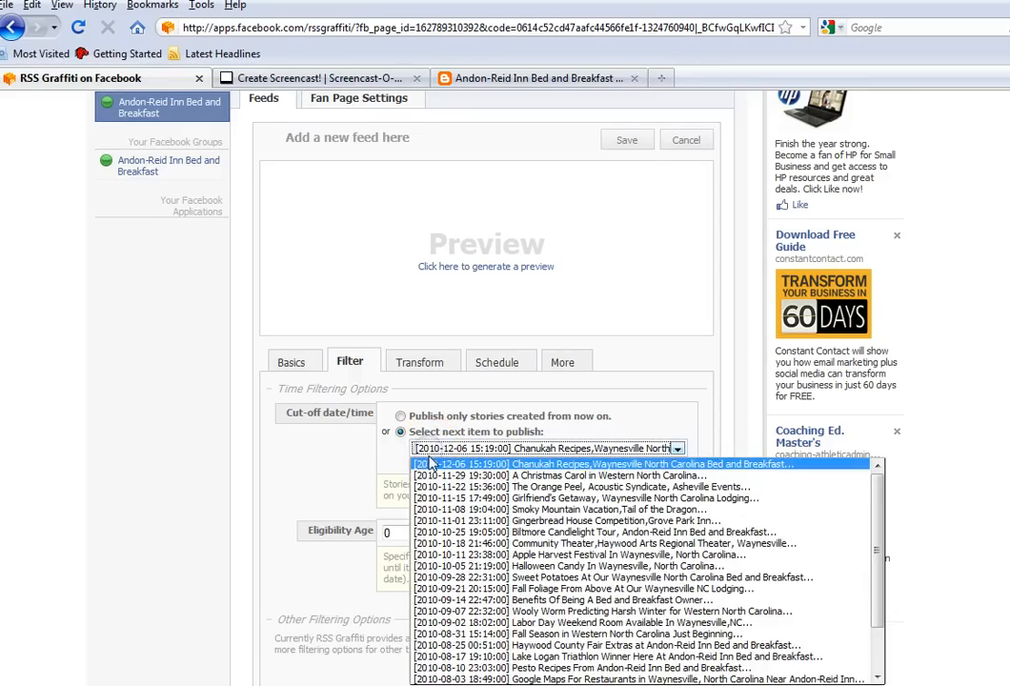
{"action": "left_click", "coordinate": [481, 457]}
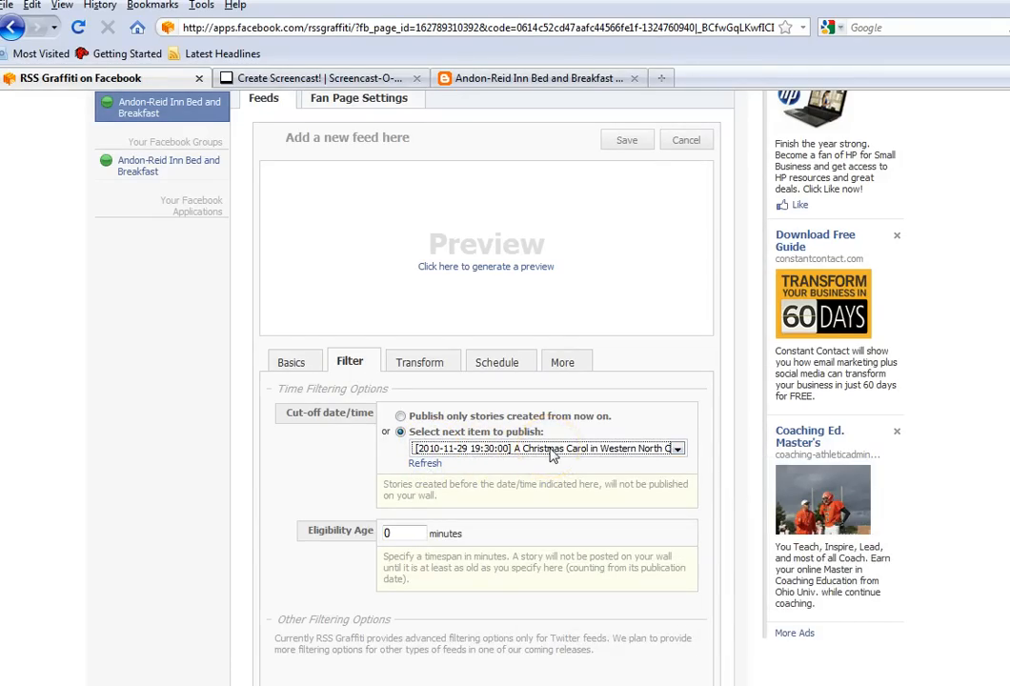
{"action": "left_click", "coordinate": [505, 269]}
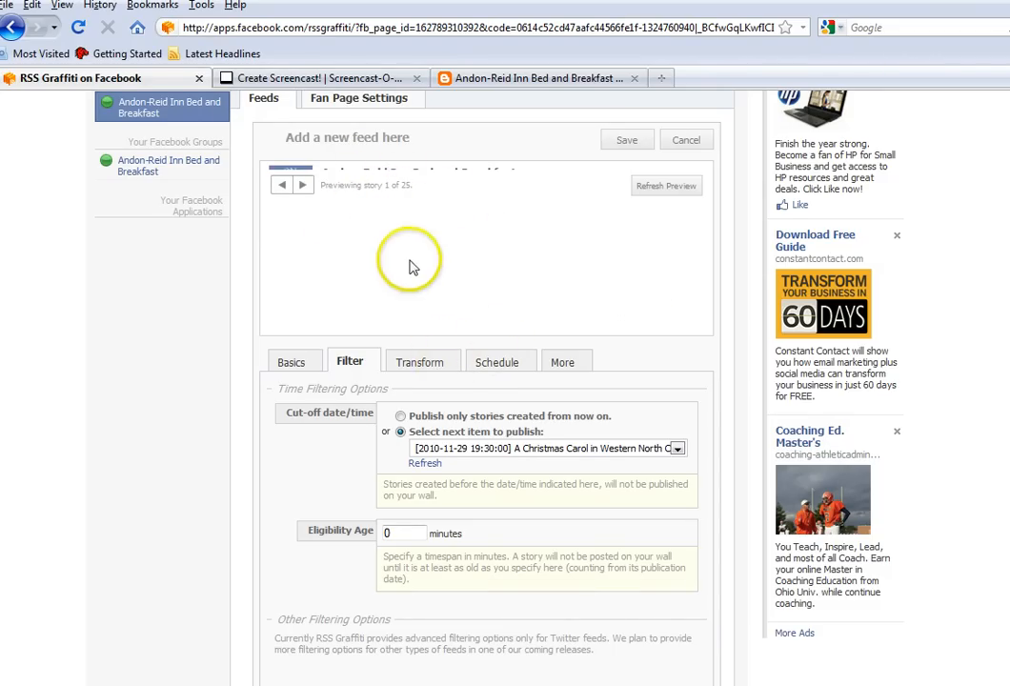
Set the feed's post message to Same as item's title and its update frequency to As soon as possible
{"action": "left_click", "coordinate": [441, 367]}
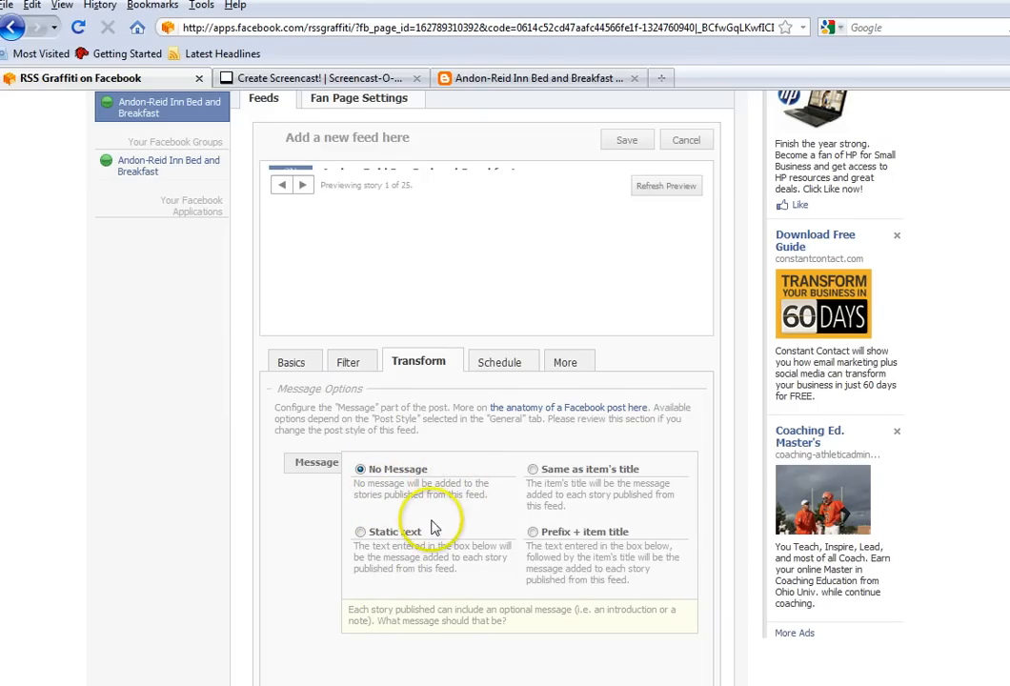
{"action": "left_click", "coordinate": [536, 471]}
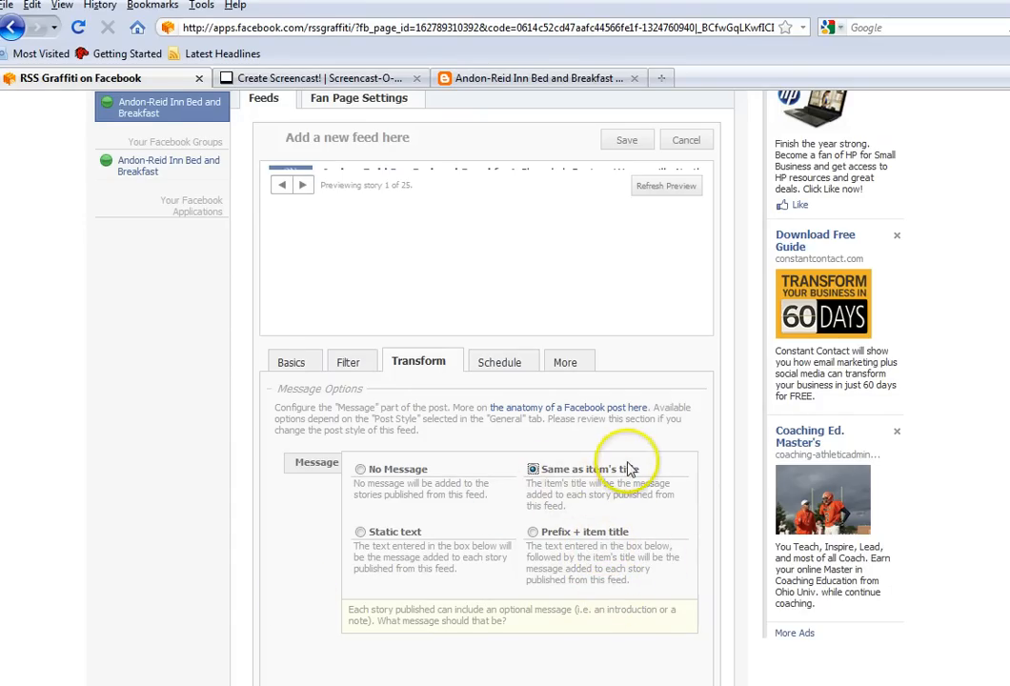
{"action": "left_click", "coordinate": [500, 363]}
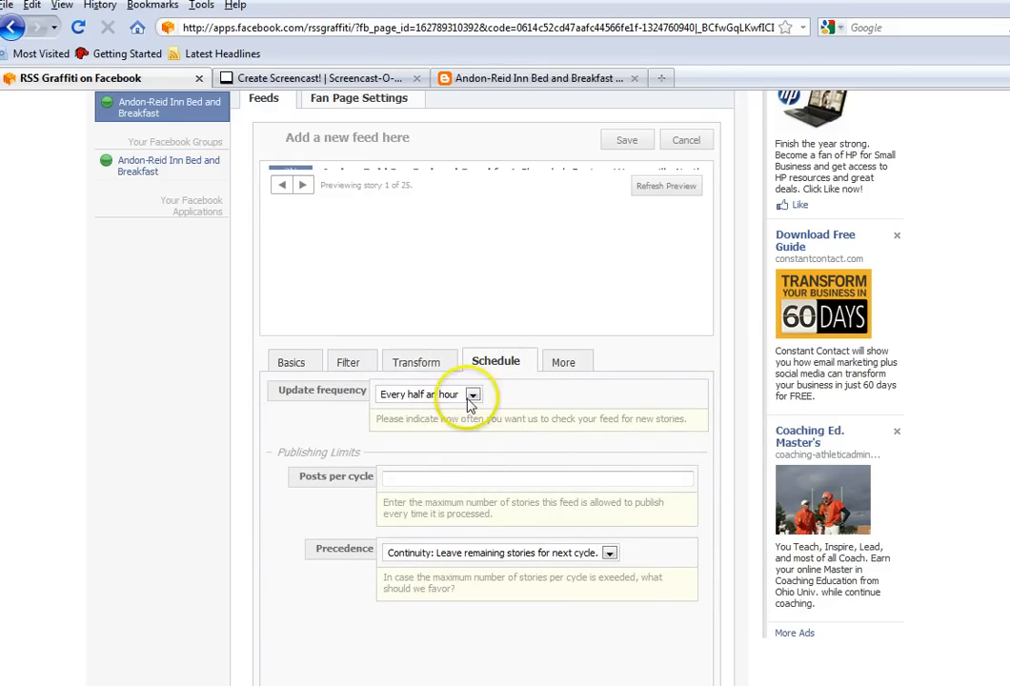
{"action": "left_click", "coordinate": [473, 394]}
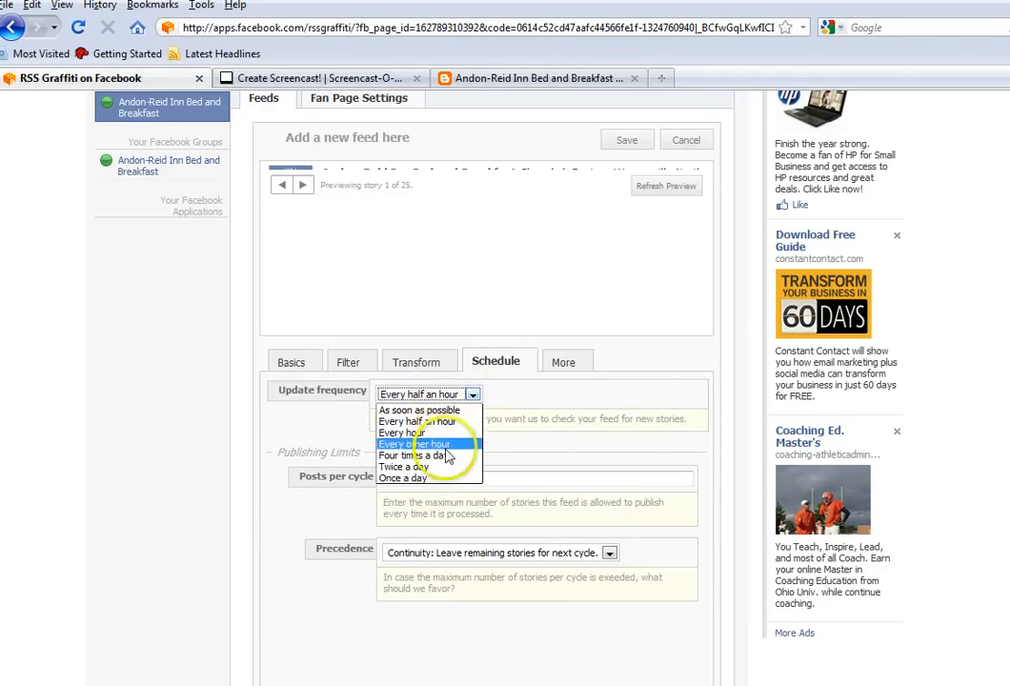
{"action": "left_click", "coordinate": [444, 411]}
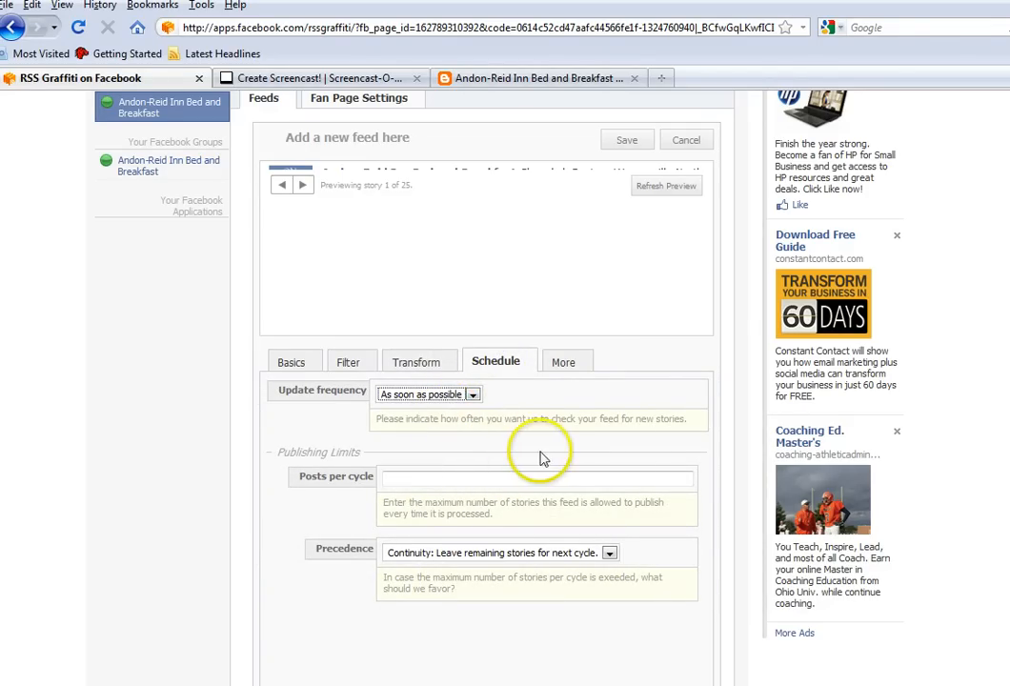
Review the feed's publisher identity and its Twitter and Bit.ly account settings
{"action": "left_click", "coordinate": [576, 363]}
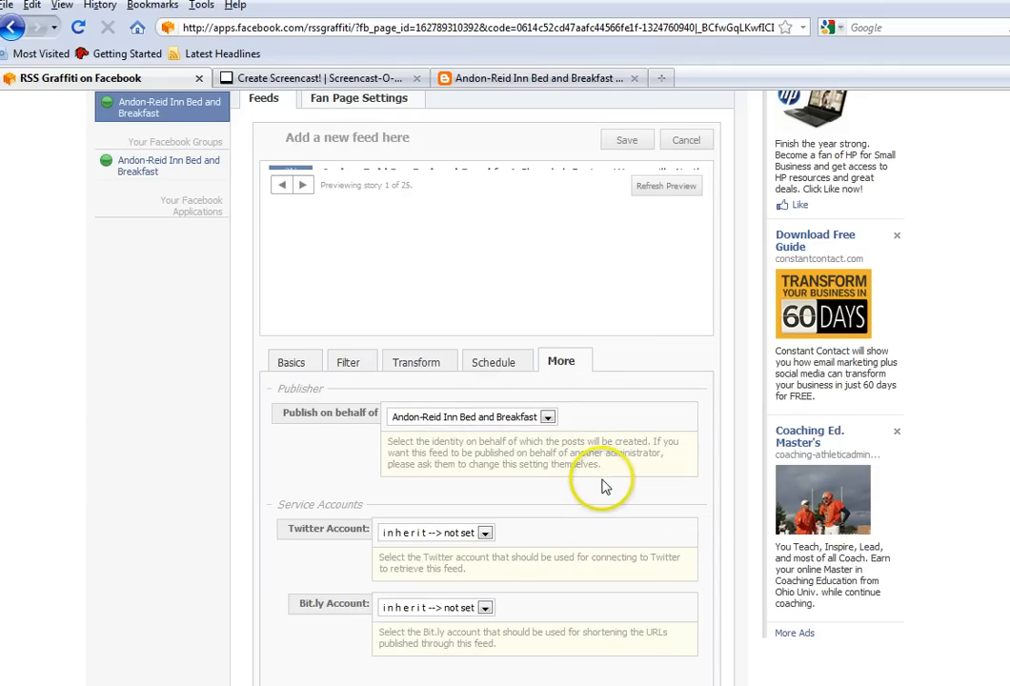
{"action": "scroll", "coordinate": [602, 487], "scroll_direction": "up", "scroll_amount": 4}
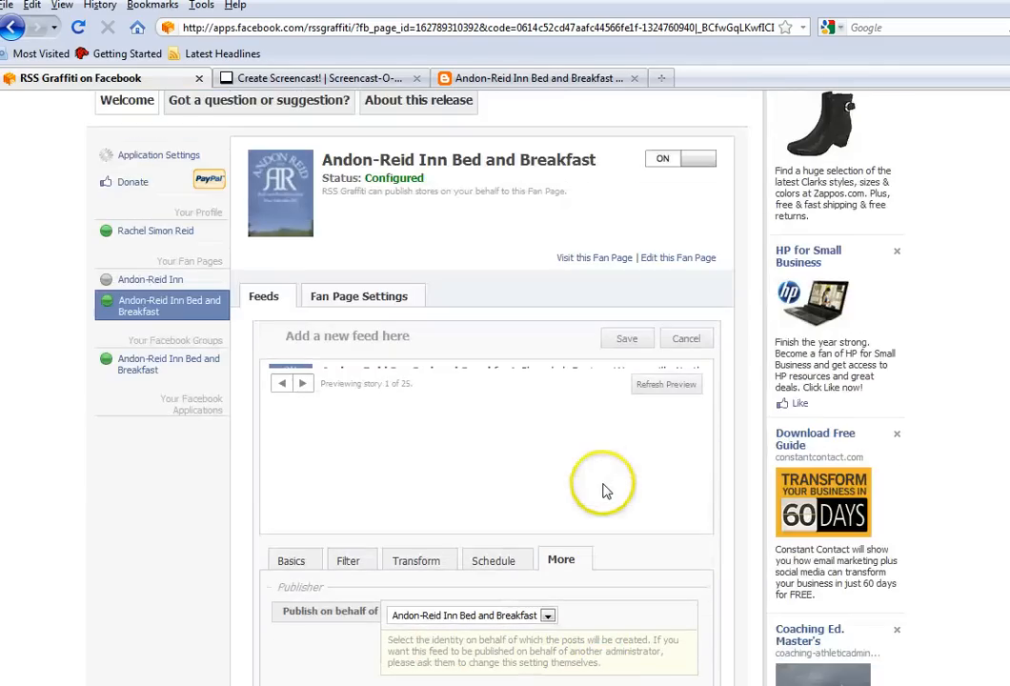
{"action": "scroll", "coordinate": [608, 493], "scroll_direction": "up", "scroll_amount": 2}
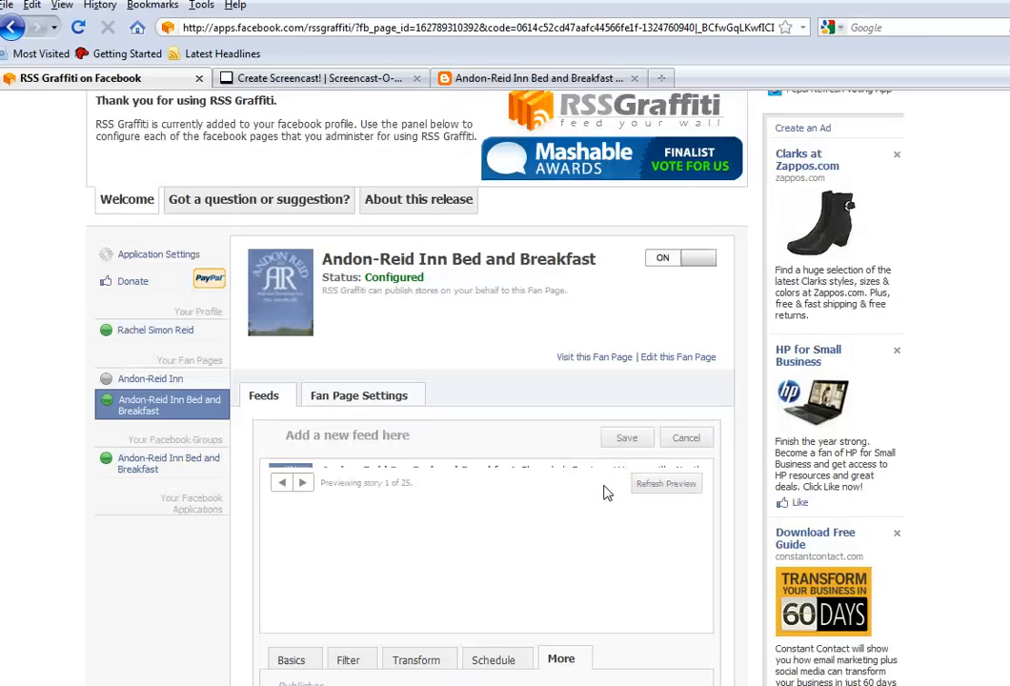
Save the blog feed for the inn's fan page, and turn off and pause RSS Graffiti publishing for the personal profile
{"action": "left_click", "coordinate": [627, 437]}
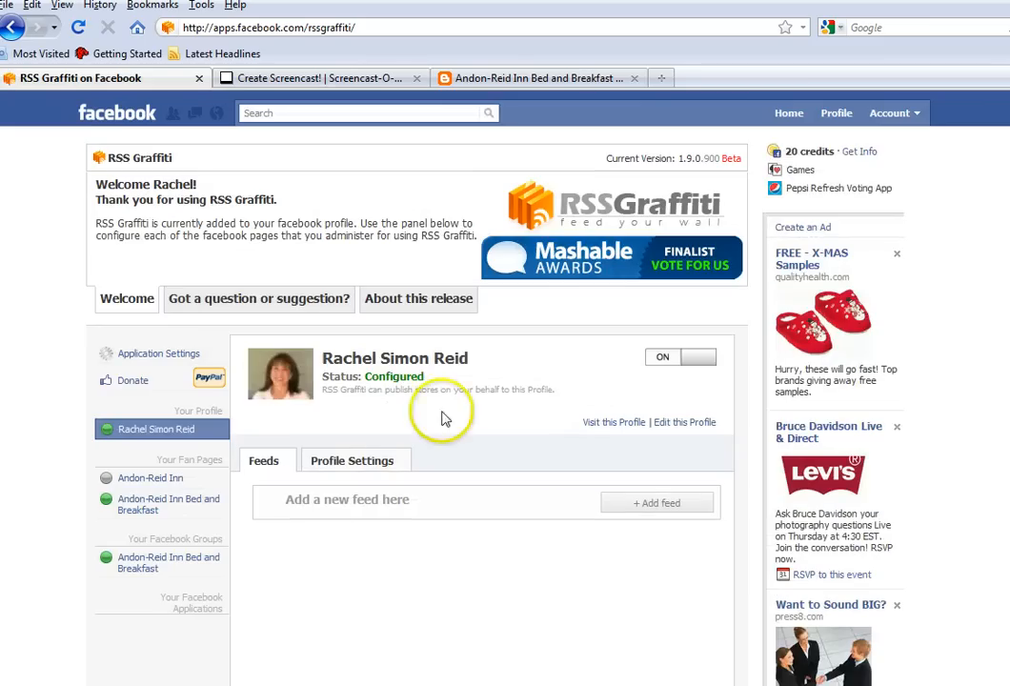
{"action": "left_click", "coordinate": [664, 360]}
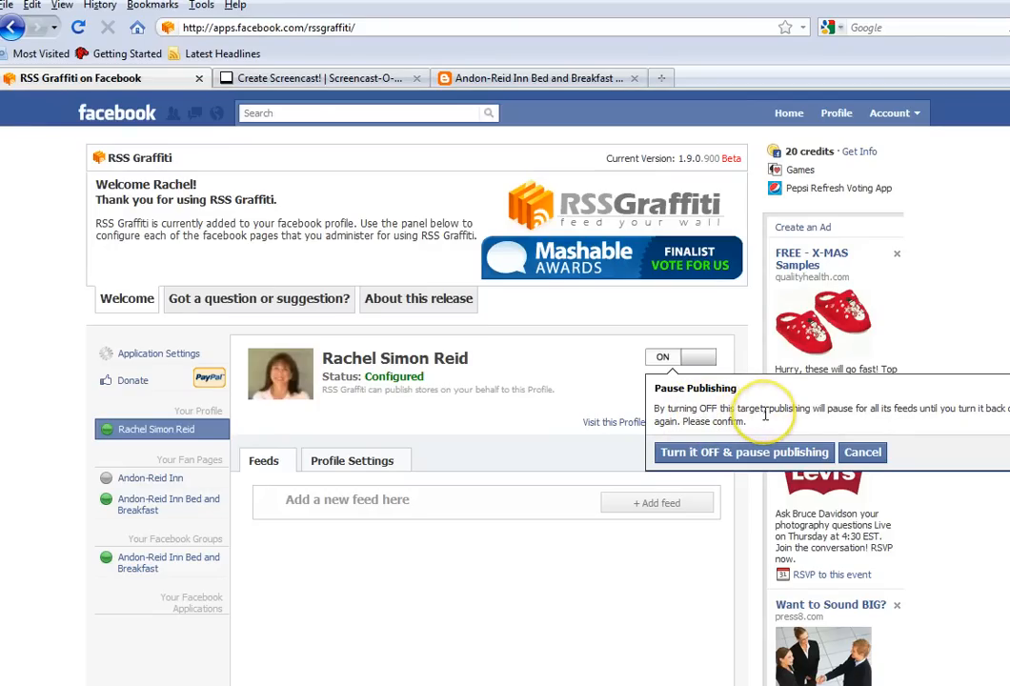
{"action": "left_click", "coordinate": [748, 456]}
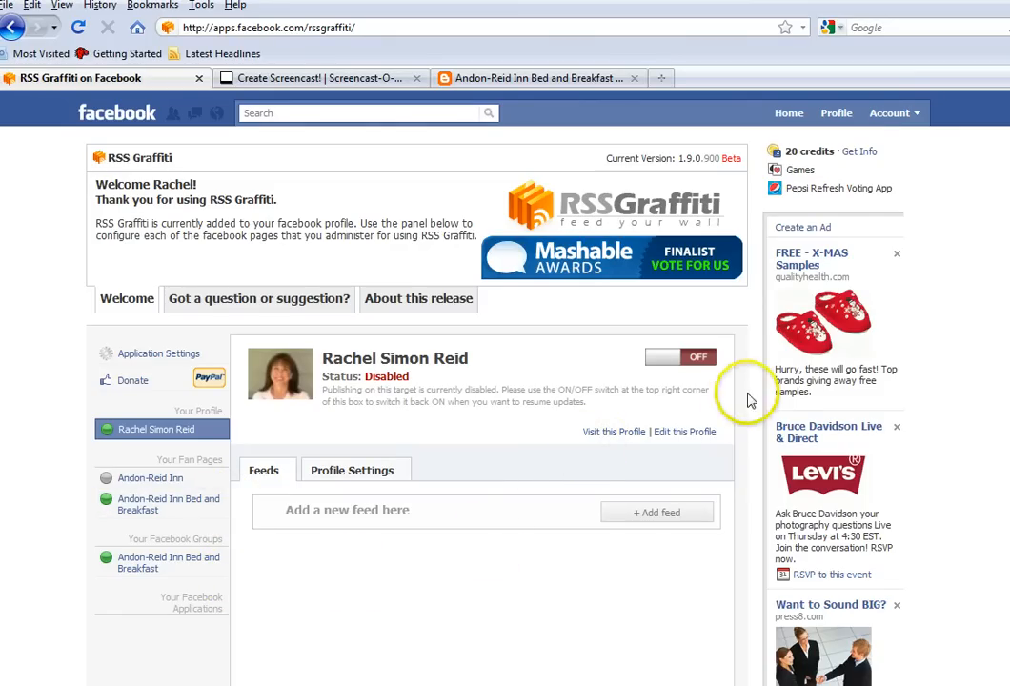
Go to the managed Andon-Reid Inn Bed and Breakfast page and reload its wall to check for the published blog post
{"action": "left_click", "coordinate": [894, 112]}
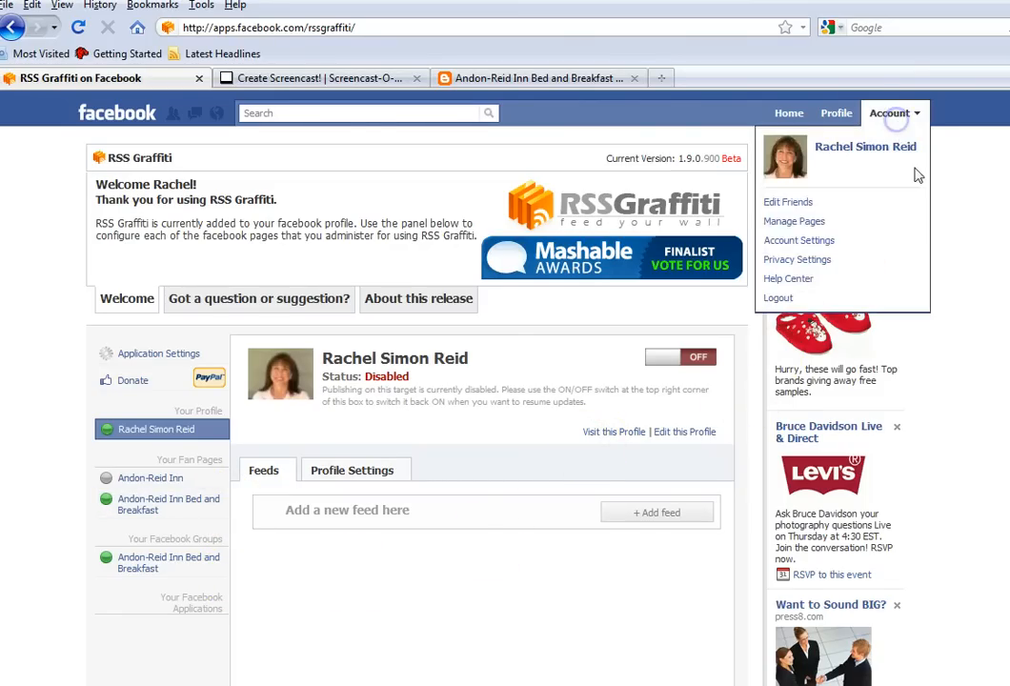
{"action": "left_click", "coordinate": [890, 221]}
{"action": "left_click", "coordinate": [632, 307]}
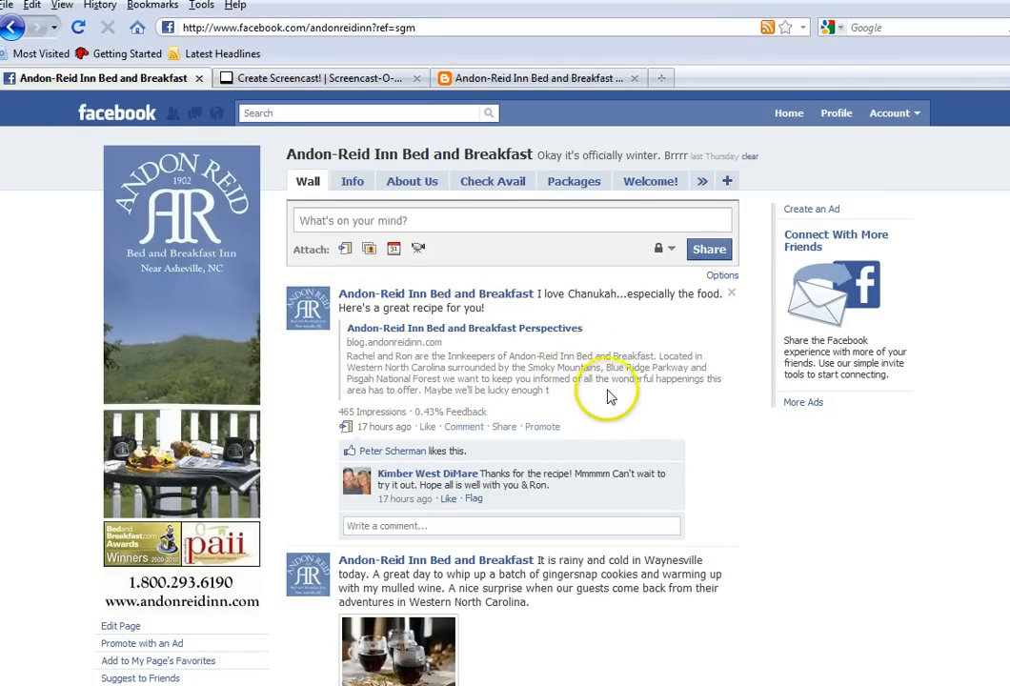
{"action": "left_click", "coordinate": [80, 28]}
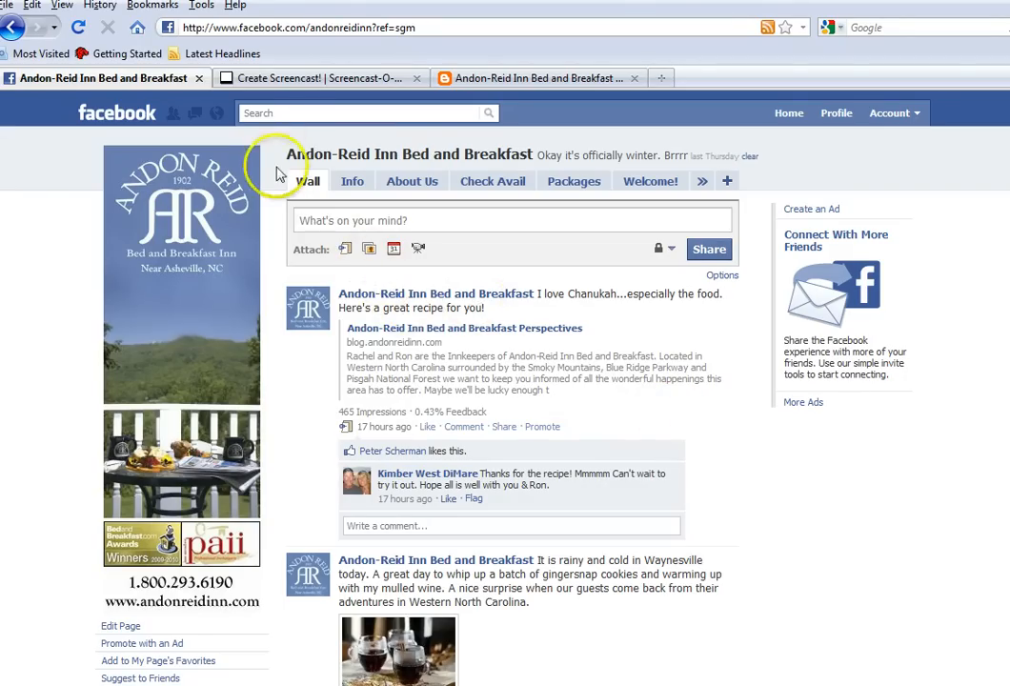
Search Facebook for "acorn" and open the Acorn Internet Services page to view an RSS Graffiti post on its wall
{"action": "left_click", "coordinate": [273, 115]}
{"action": "type", "text": "acorn"}
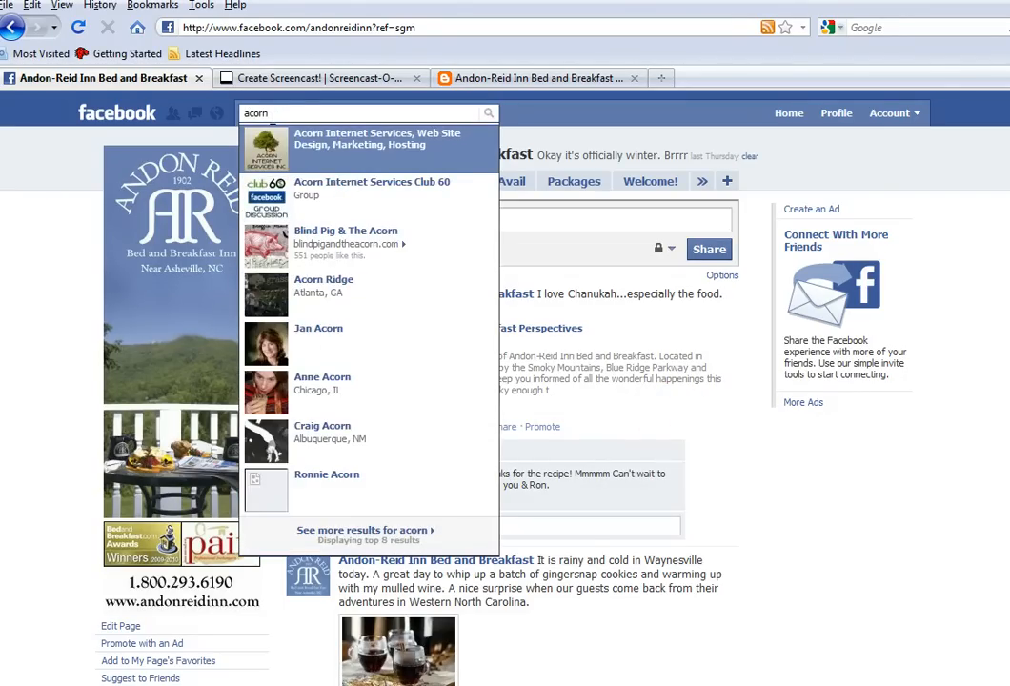
{"action": "left_click", "coordinate": [305, 145]}
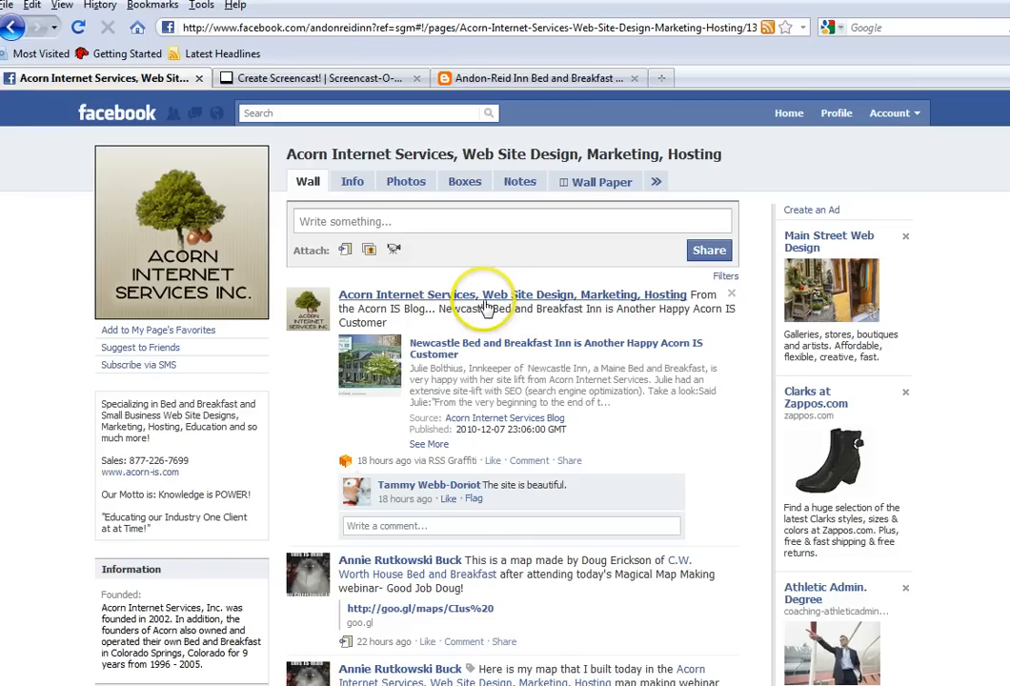
Return to the managed Andon-Reid Inn Bed and Breakfast page and check its wall against the blog's RSS feed
{"action": "left_click", "coordinate": [894, 113]}
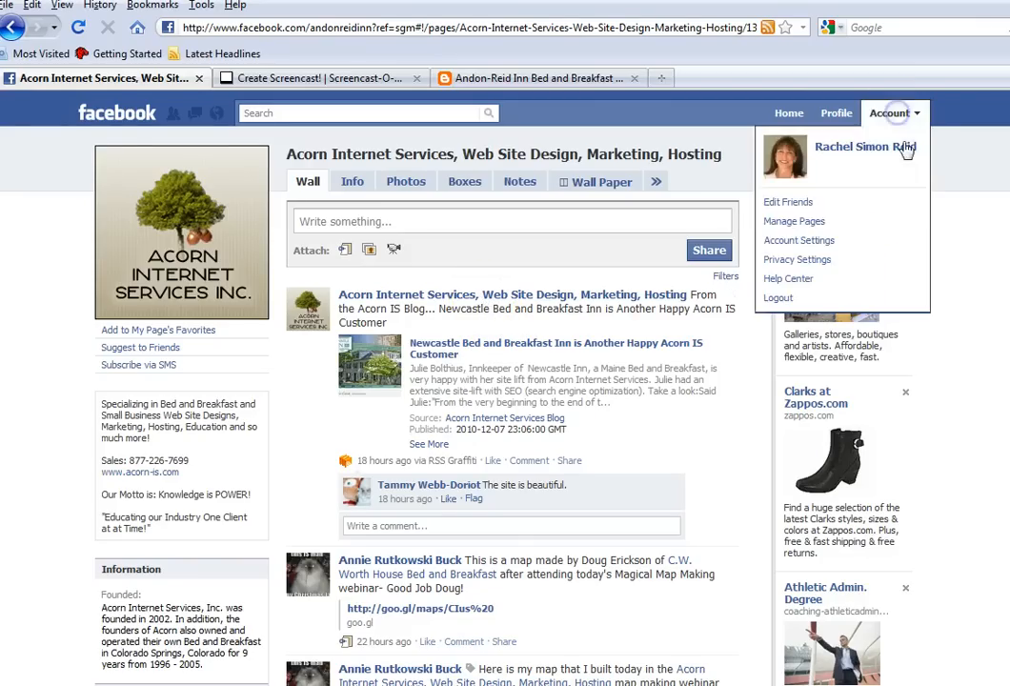
{"action": "left_click", "coordinate": [896, 223]}
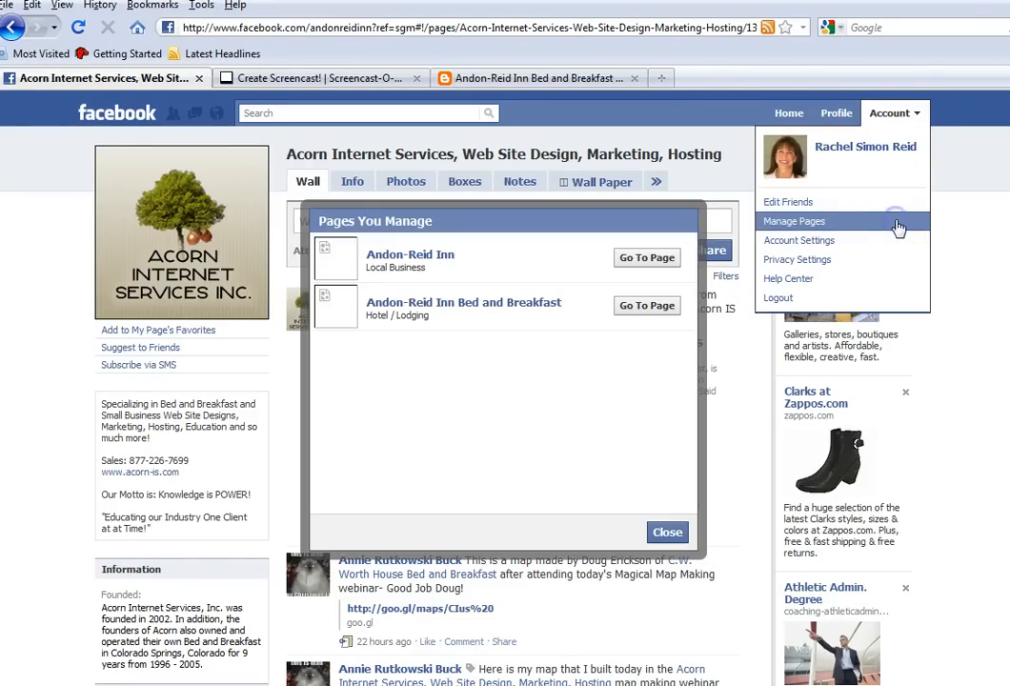
{"action": "left_click", "coordinate": [646, 307]}
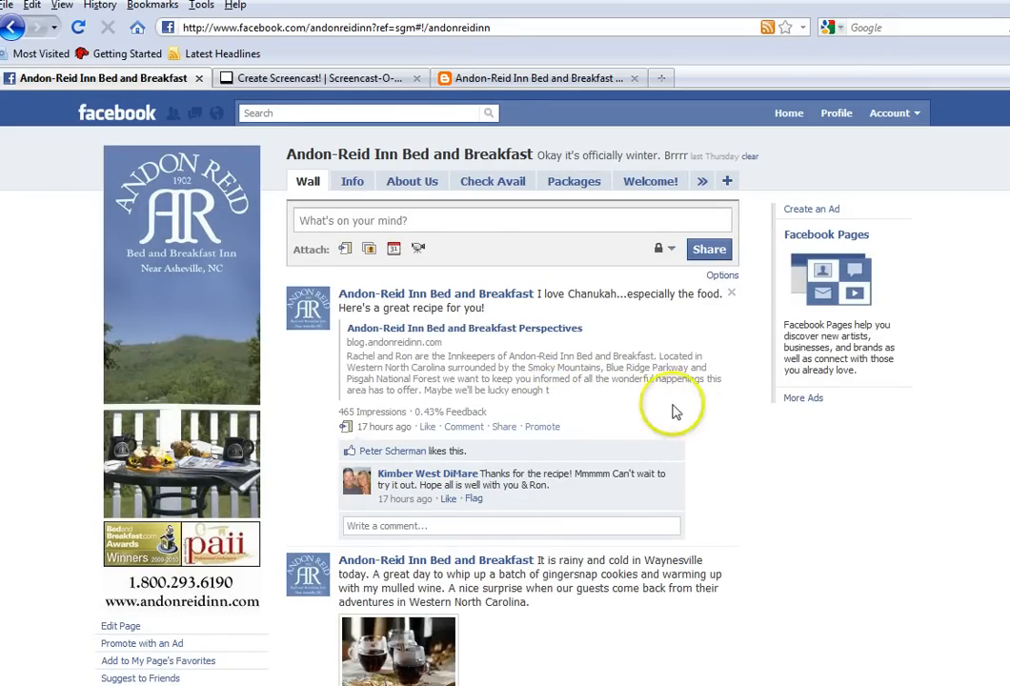
{"action": "left_click", "coordinate": [510, 79]}
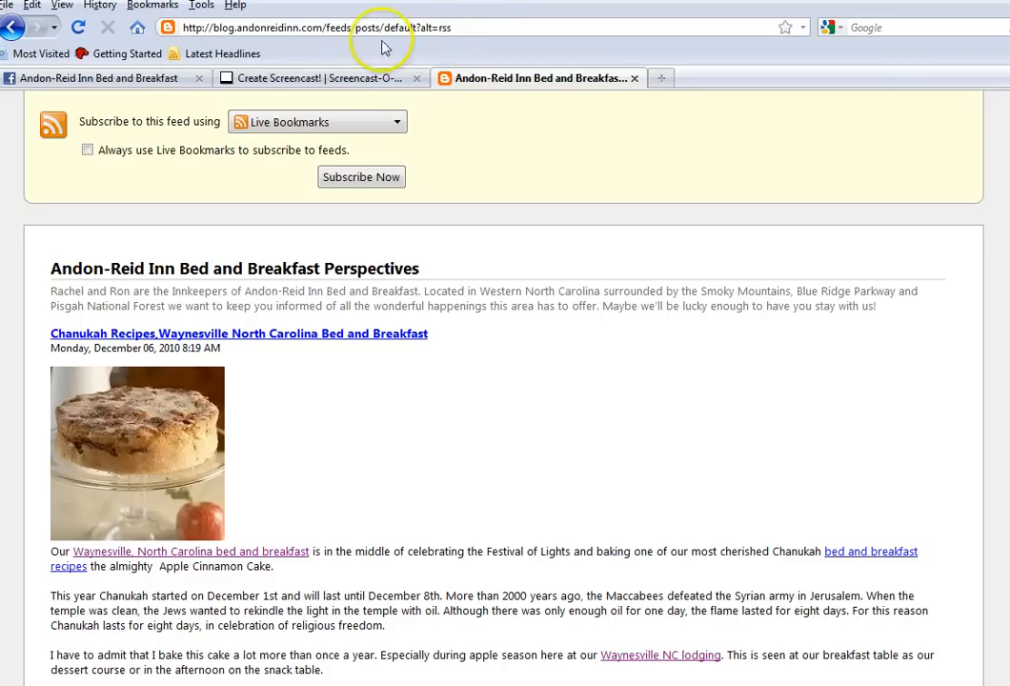
{"action": "left_click", "coordinate": [152, 78]}
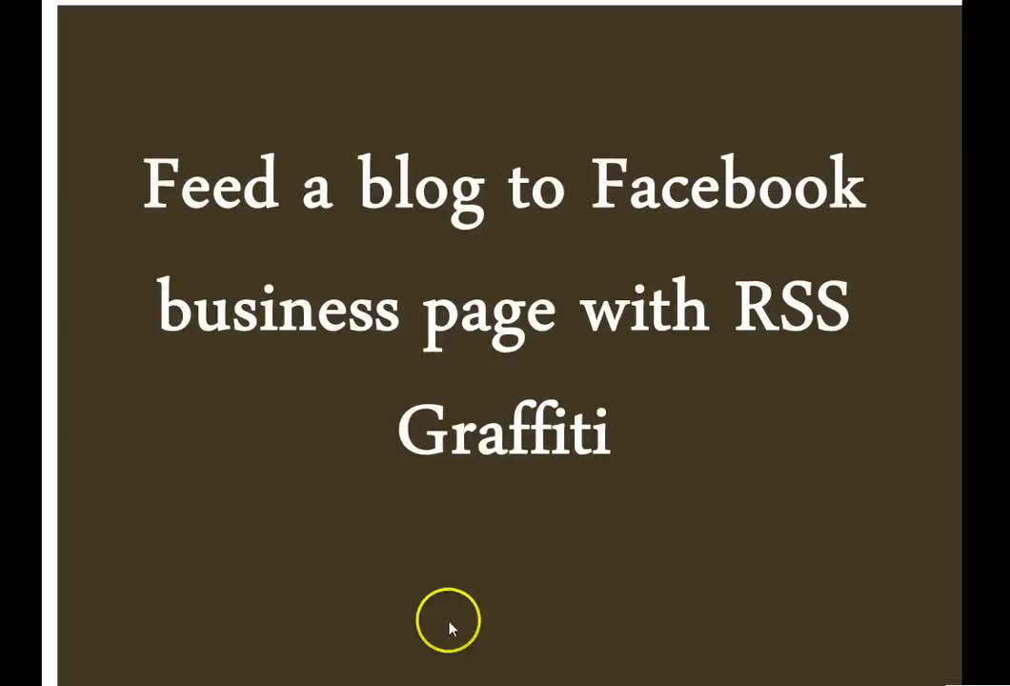
{"action": "left_click", "coordinate": [439, 566]}
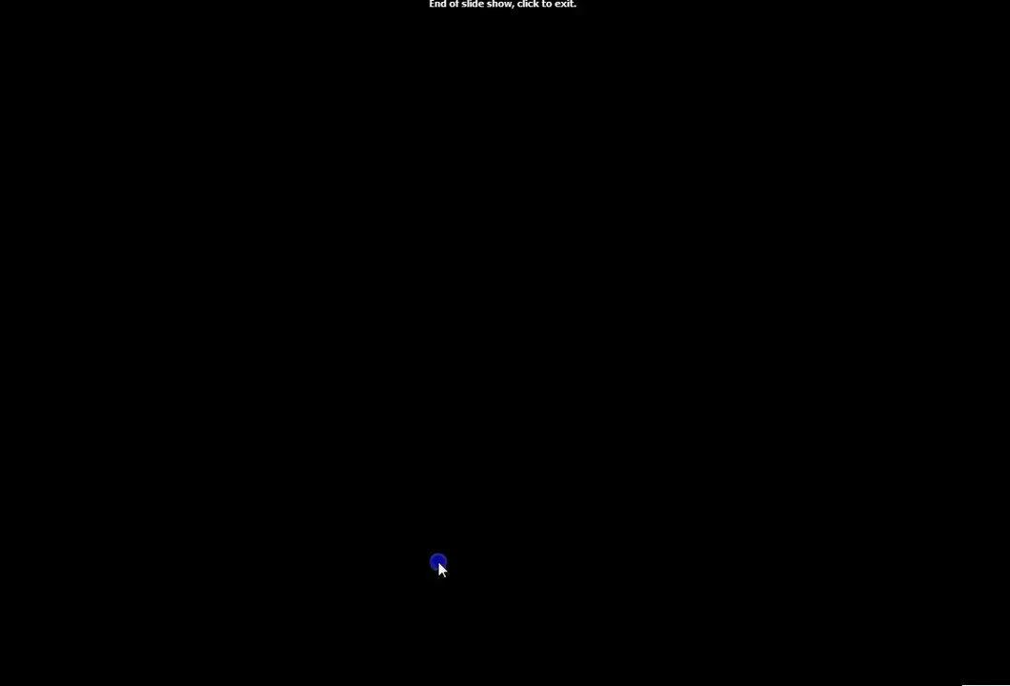